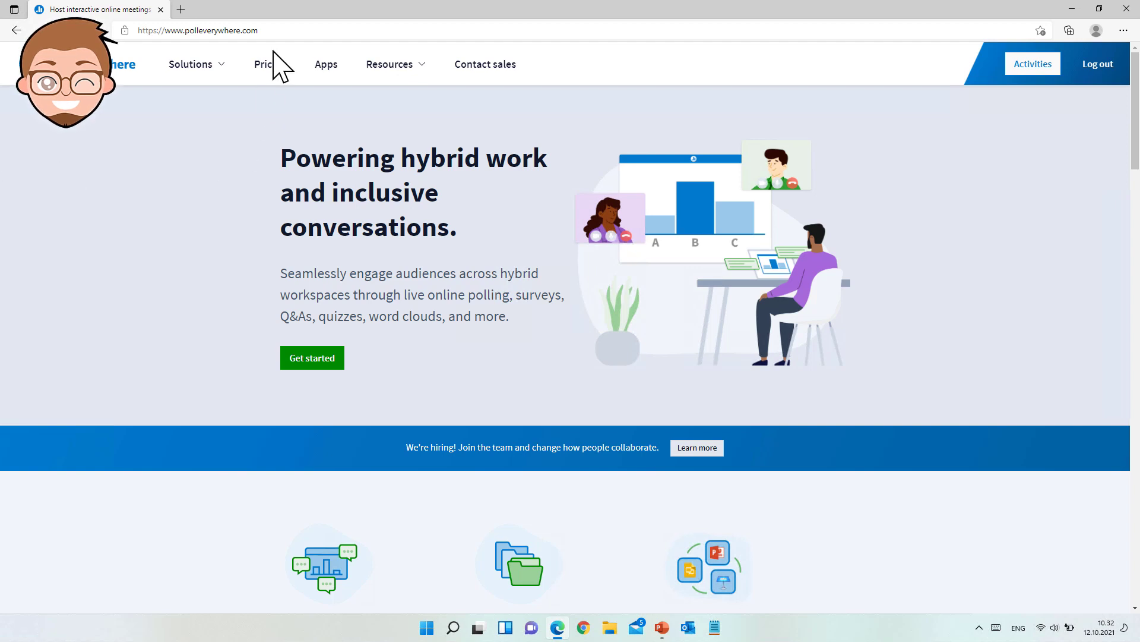
Put away the Edge window showing the Poll Everywhere homepage, leaving the Windows desktop visible
{"action": "left_click", "coordinate": [266, 32]}
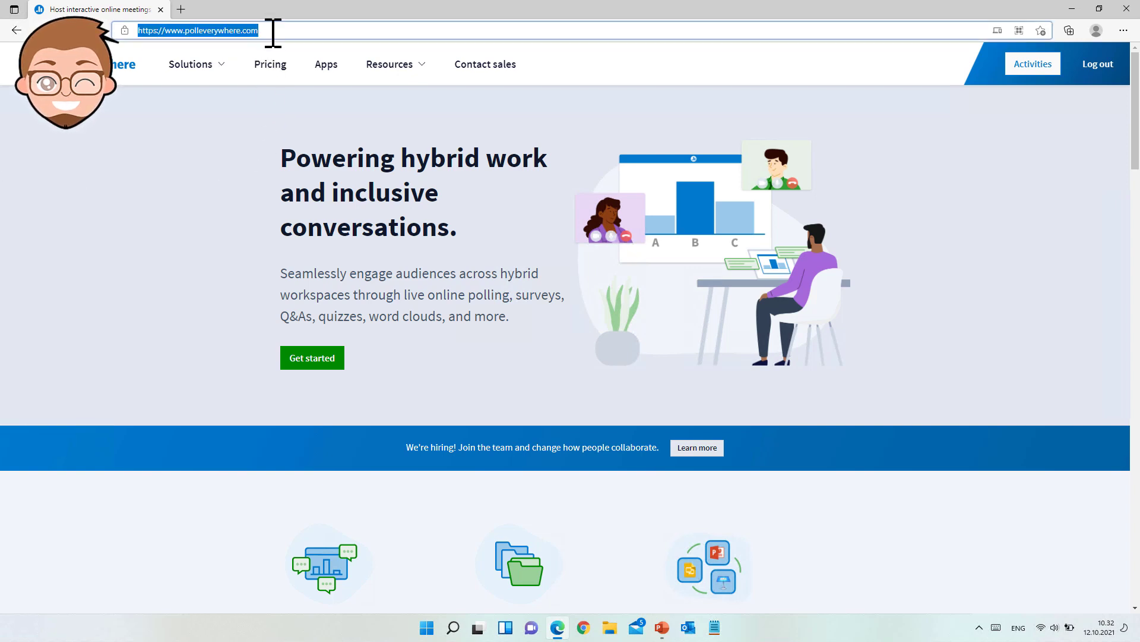
{"action": "left_click", "coordinate": [272, 33]}
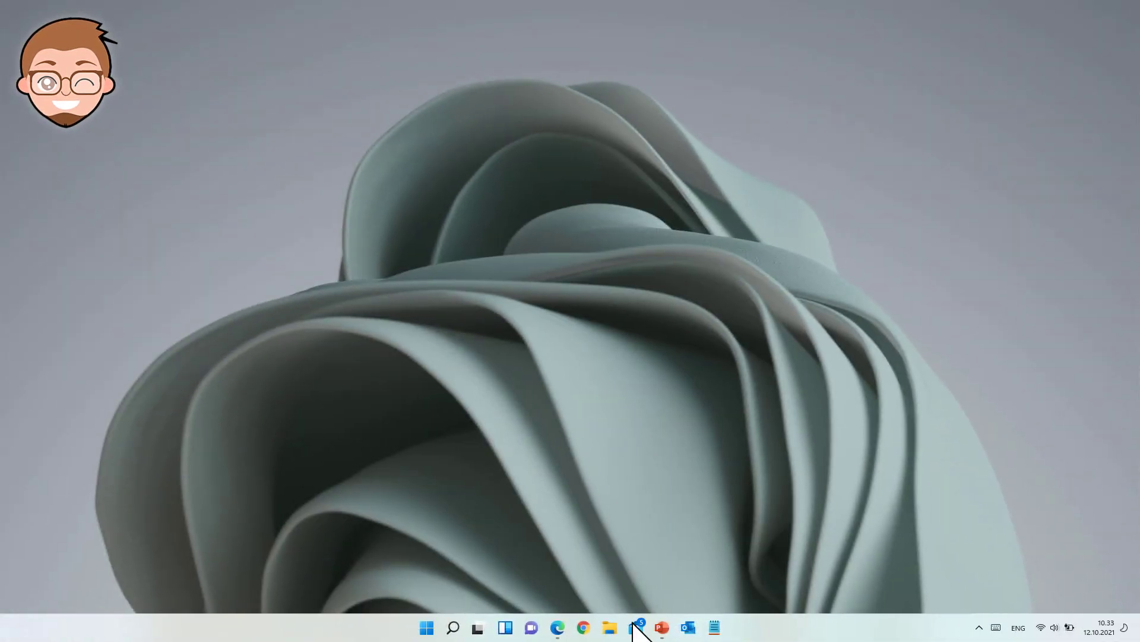
Launch PowerPoint, create a blank presentation, and show the Insert ribbon commands
{"action": "left_click", "coordinate": [664, 636]}
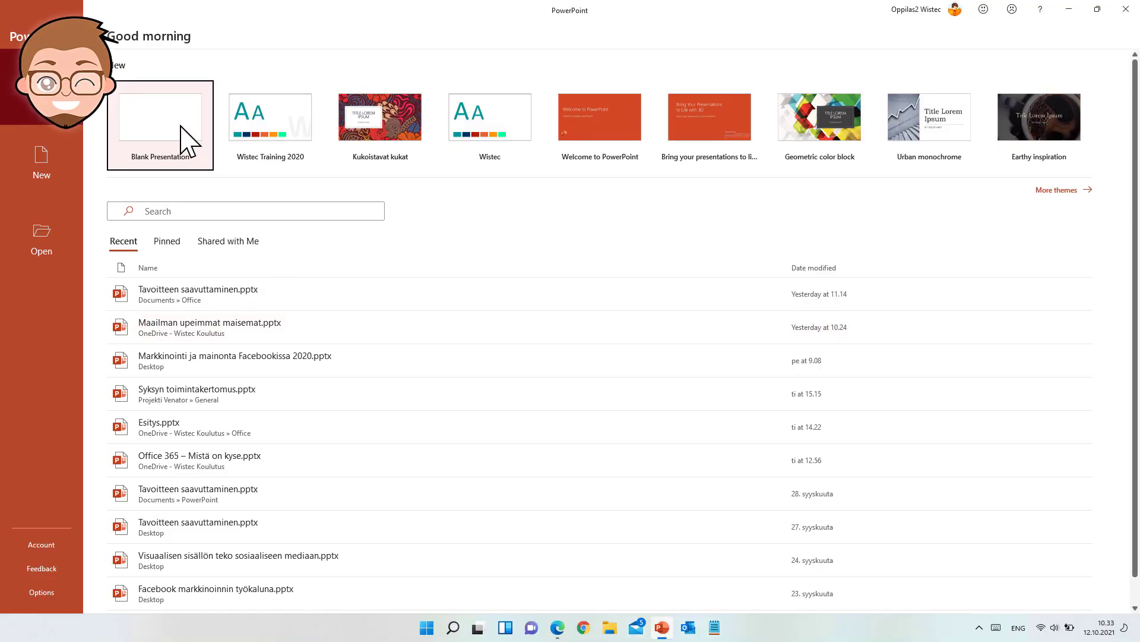
{"action": "left_click", "coordinate": [155, 138]}
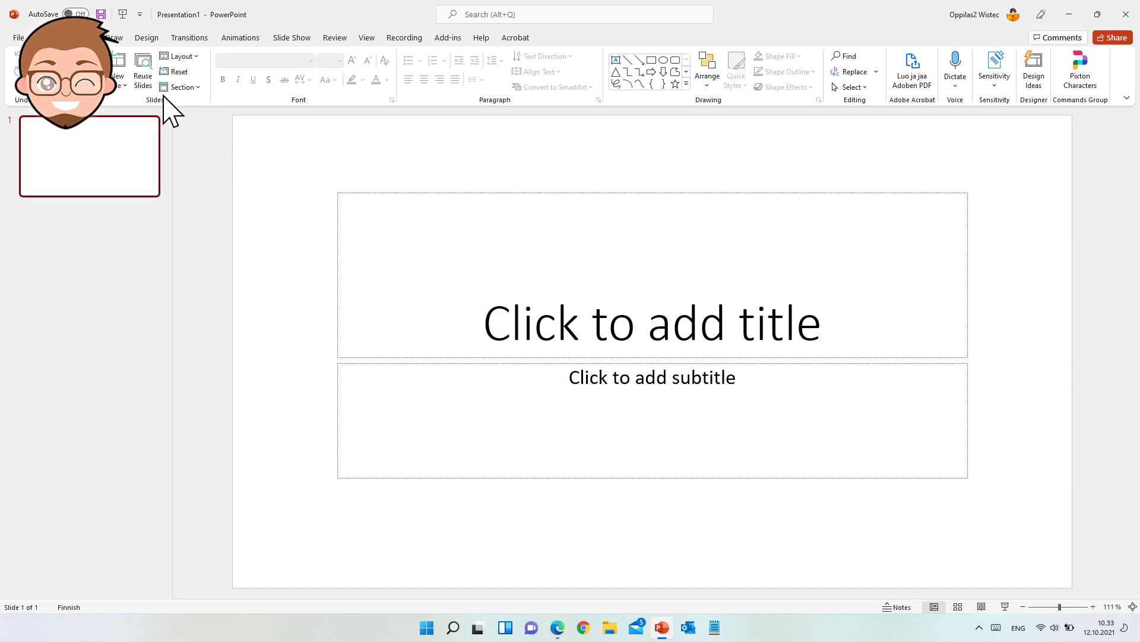
{"action": "left_click", "coordinate": [83, 38]}
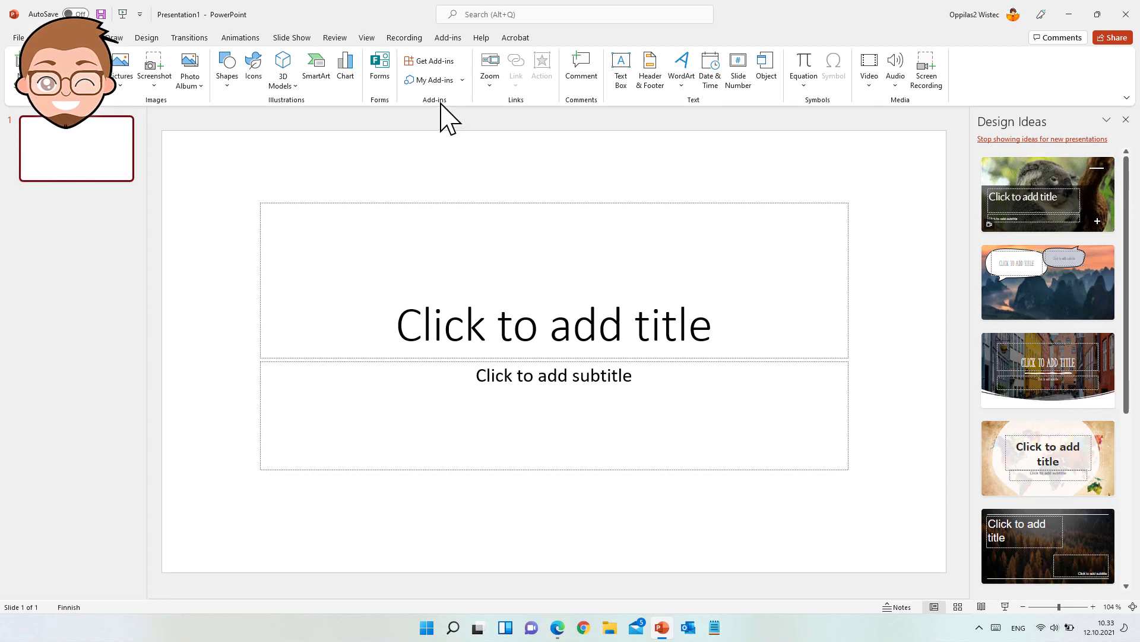
Accept the Office Add-ins store cookies and search it for 'polleve'
{"action": "left_click", "coordinate": [424, 63]}
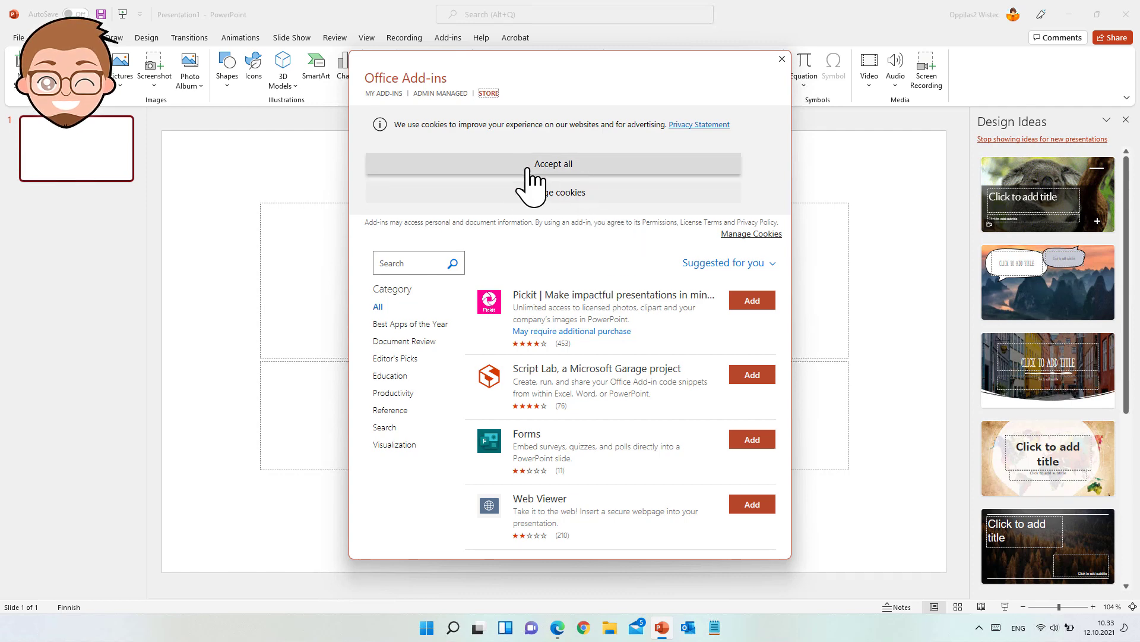
{"action": "left_click", "coordinate": [545, 172]}
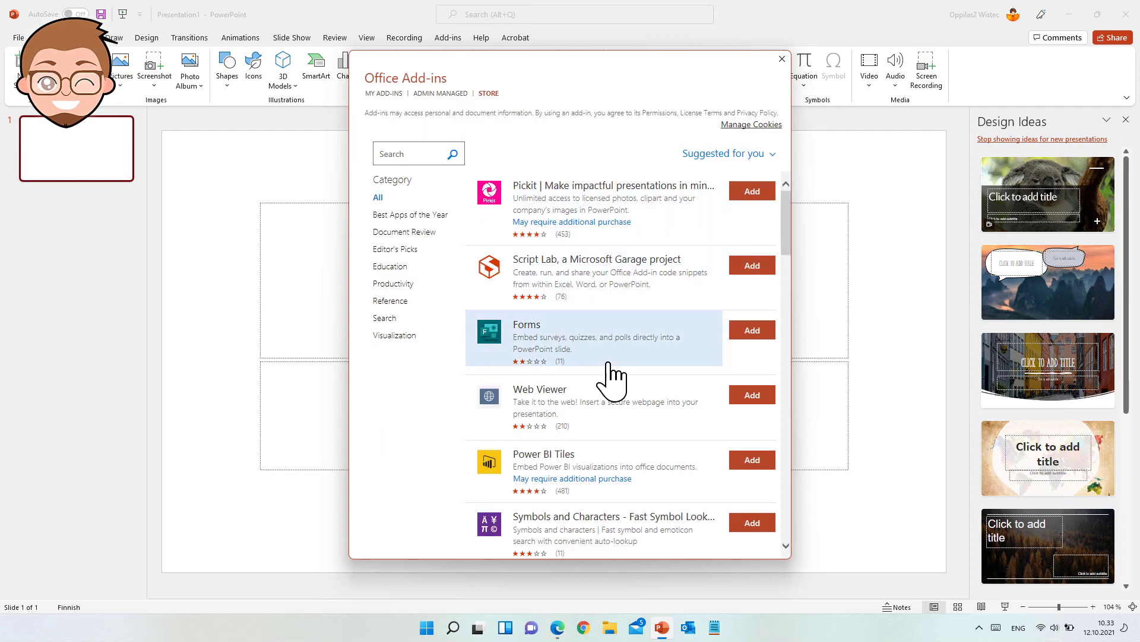
{"action": "left_click", "coordinate": [404, 156]}
{"action": "type", "text": "polle"}
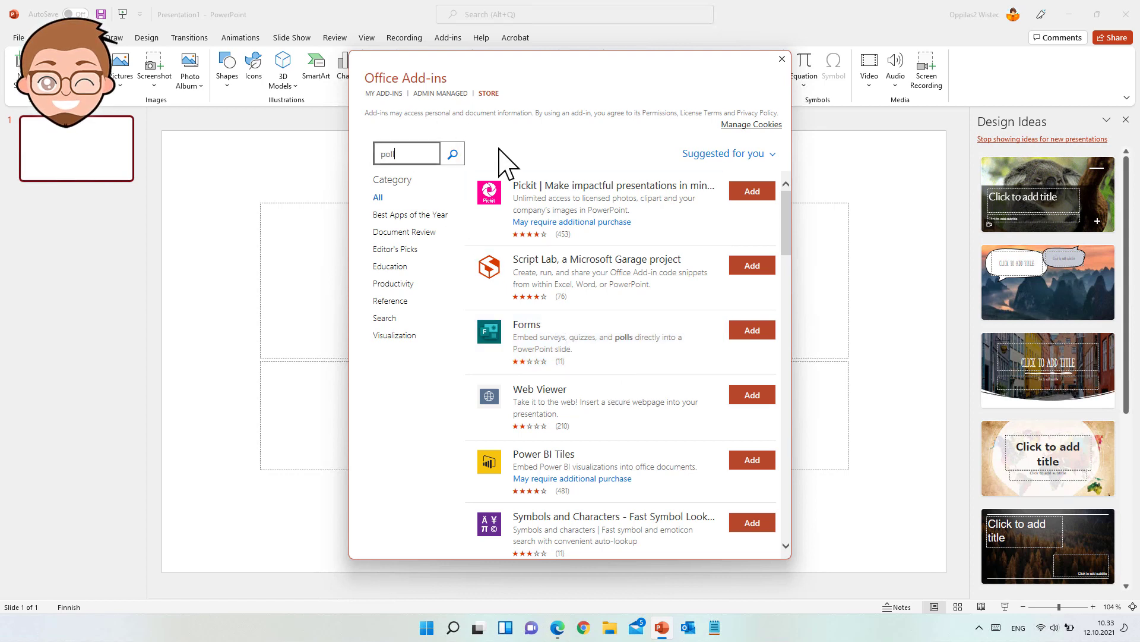
{"action": "type", "text": "verywhere"}
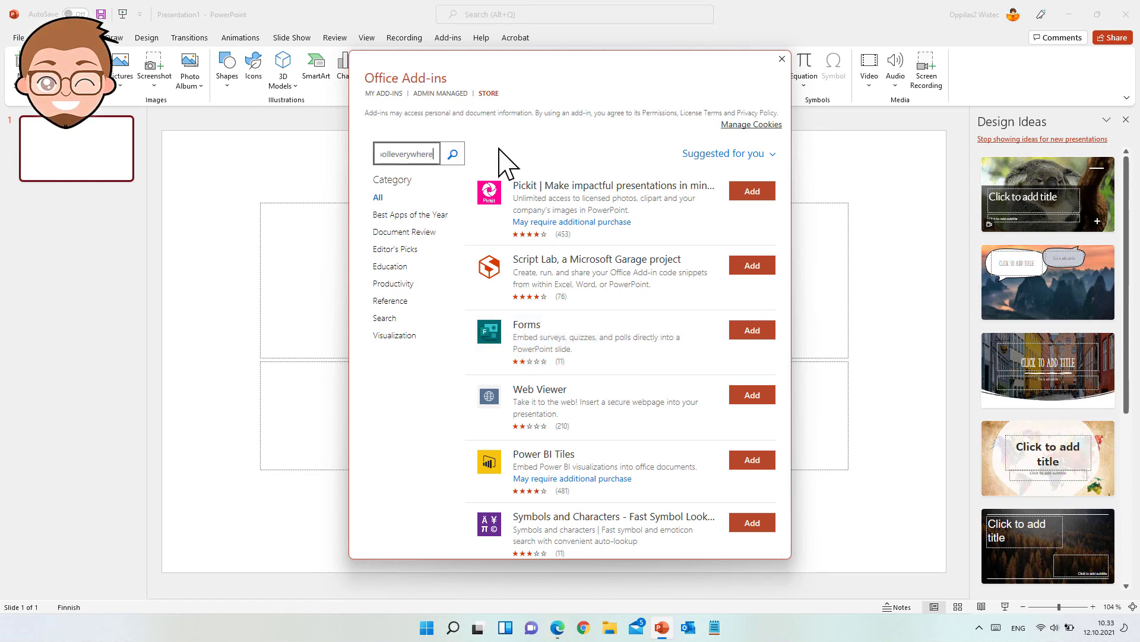
{"action": "key", "text": "Return"}
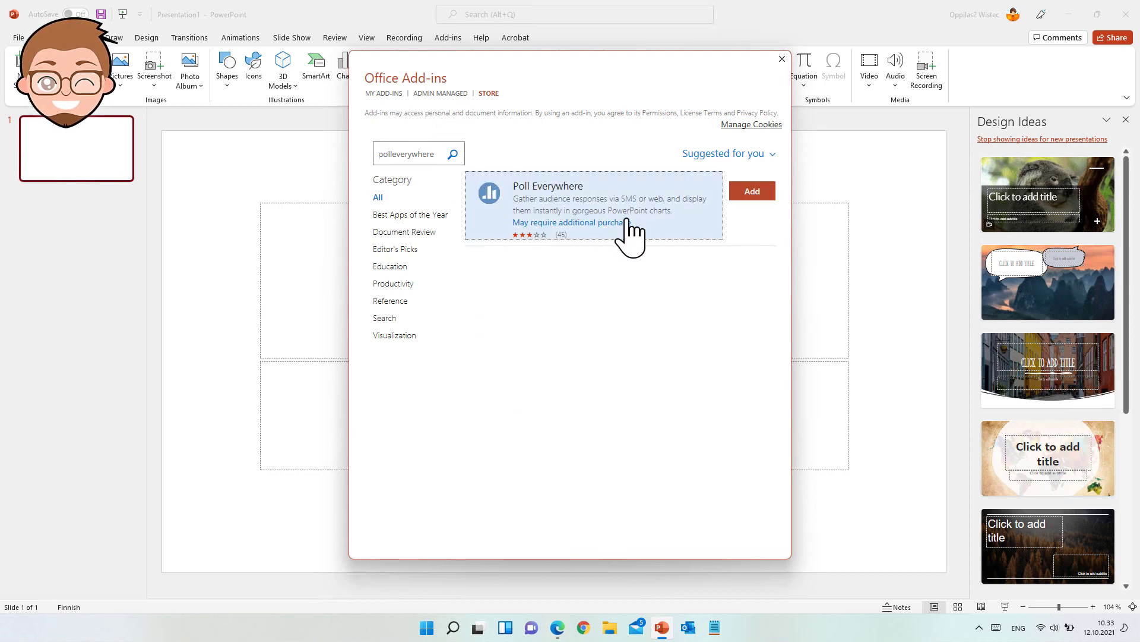
Add the Poll Everywhere add-in to the slide, accepting its license terms
{"action": "left_click", "coordinate": [752, 202]}
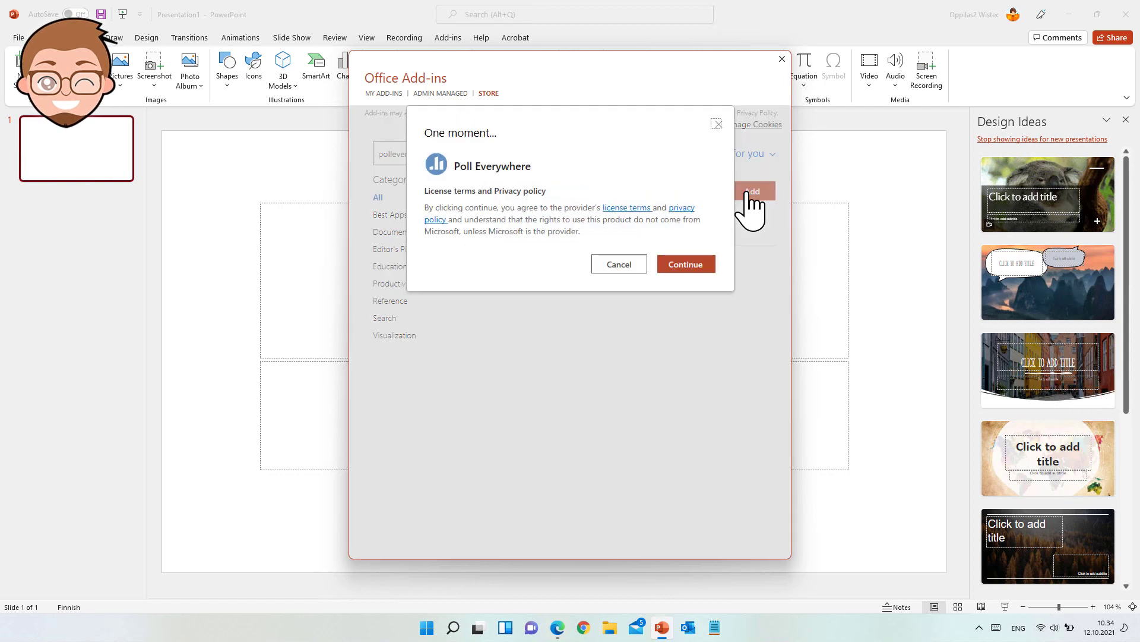
{"action": "left_click", "coordinate": [676, 269]}
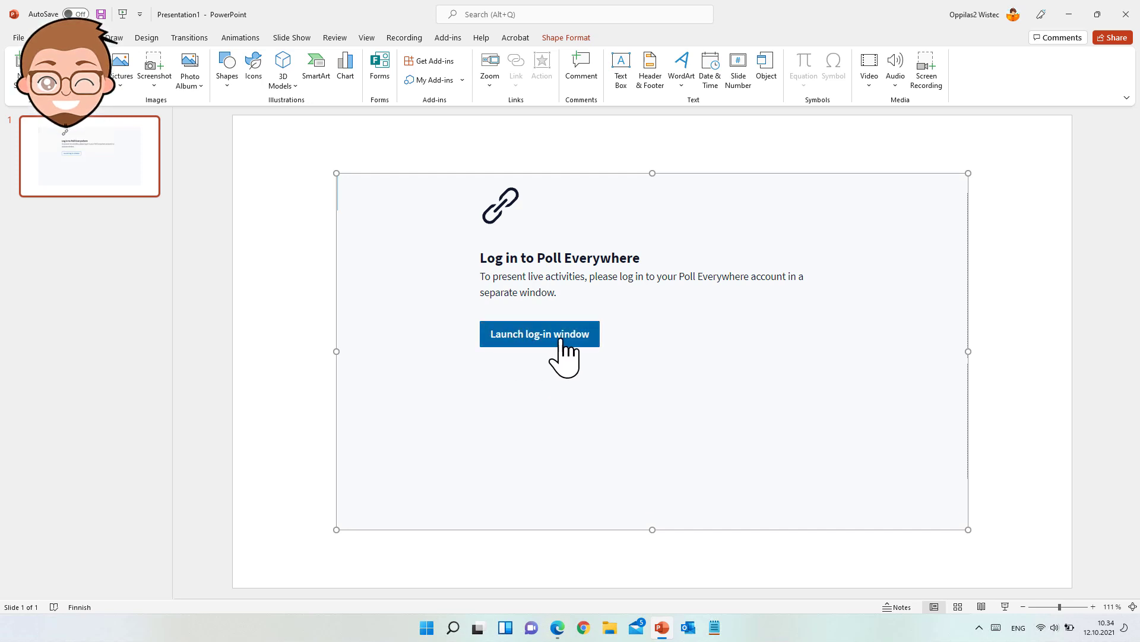
Log in to Poll Everywhere with the saved account e-mail and password, then return to PowerPoint
{"action": "left_click", "coordinate": [530, 334]}
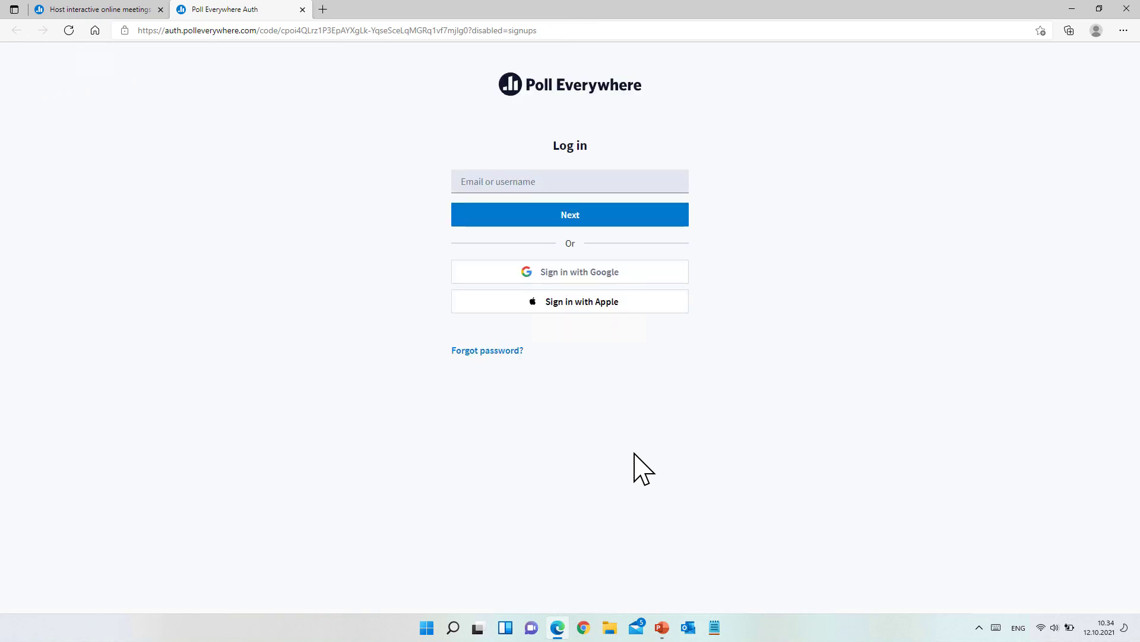
{"action": "left_click", "coordinate": [537, 181]}
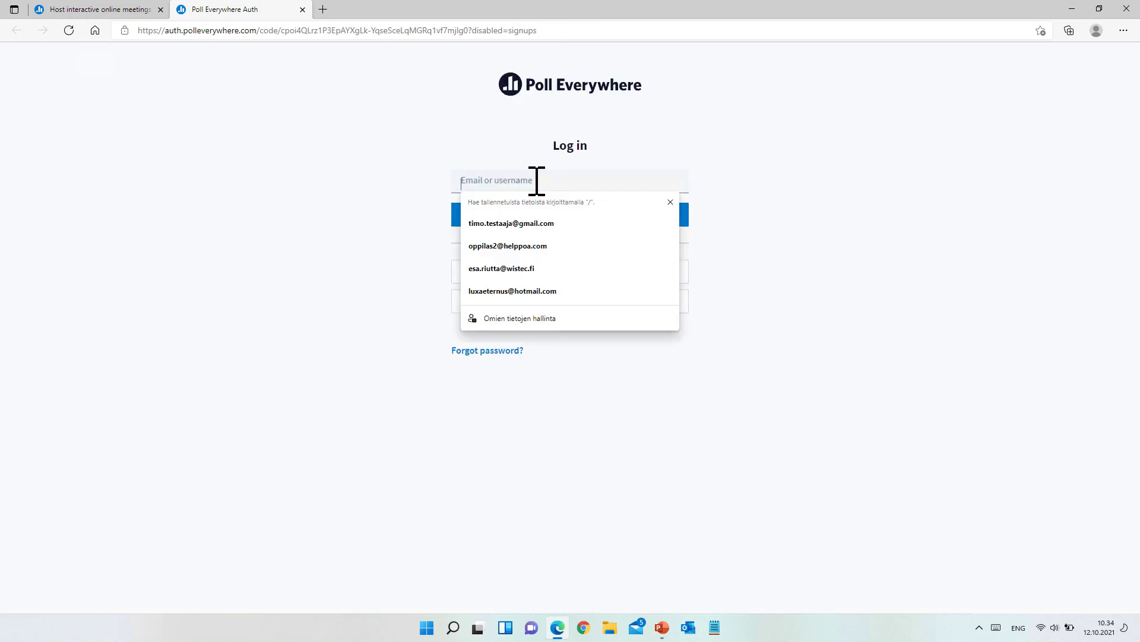
{"action": "left_click", "coordinate": [538, 224]}
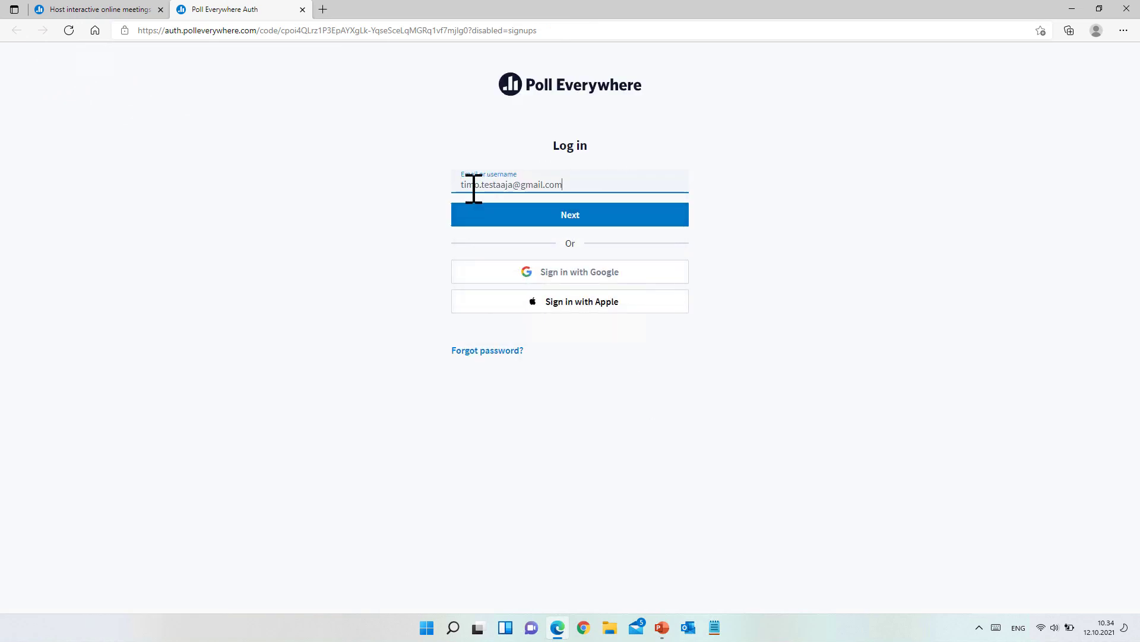
{"action": "left_click", "coordinate": [576, 219]}
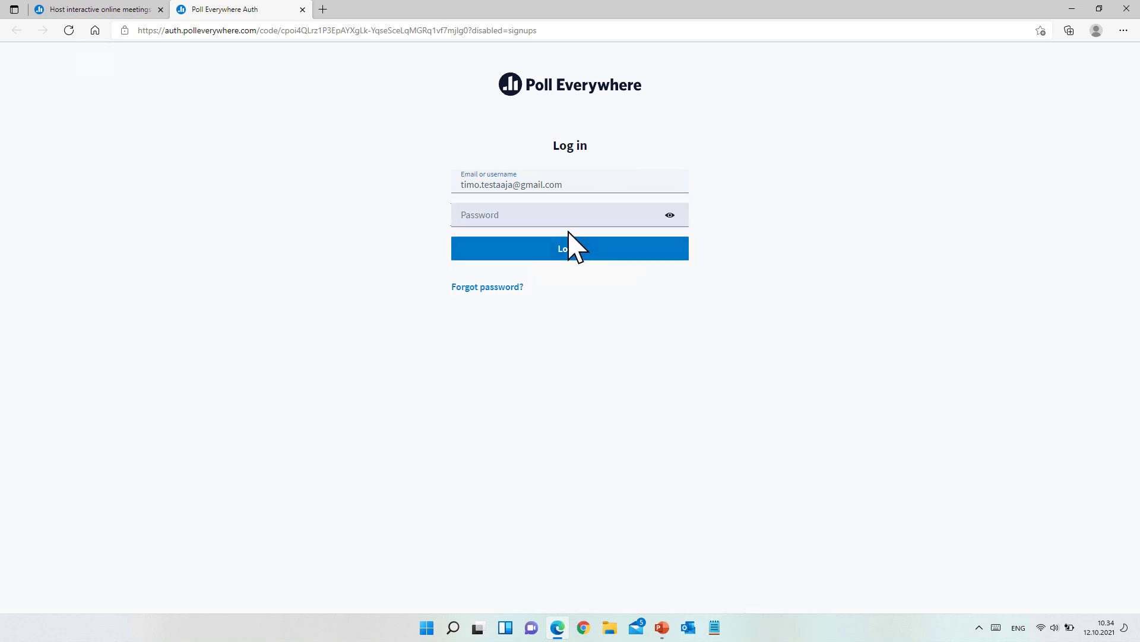
{"action": "left_click", "coordinate": [655, 220]}
{"action": "type", "text": "••"}
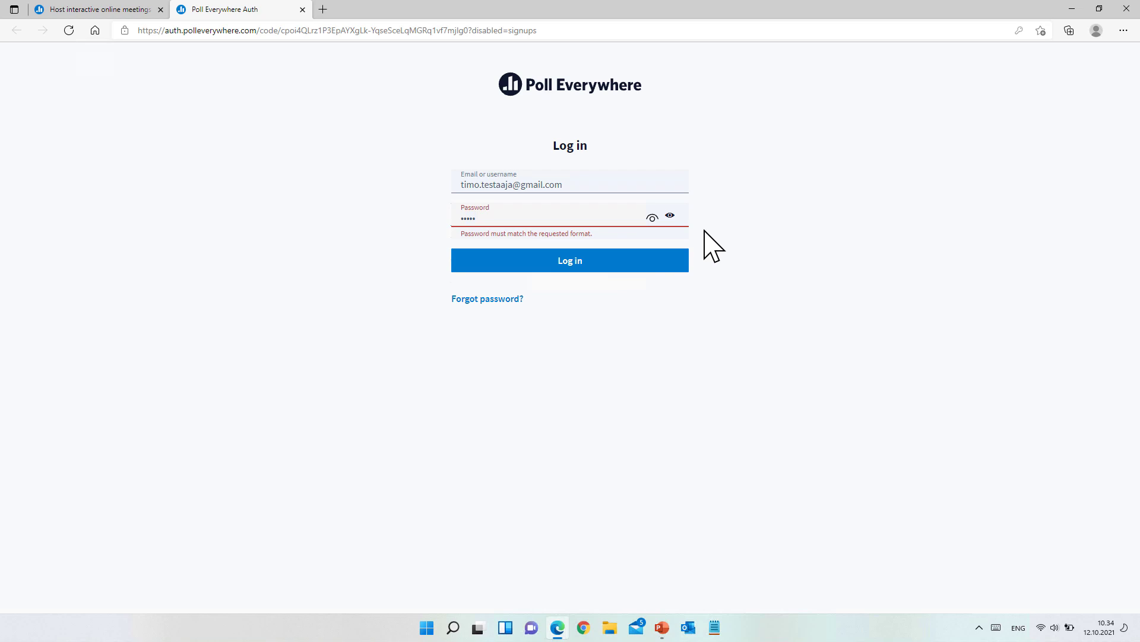
{"action": "type", "text": "•••"}
{"action": "key", "text": "Return"}
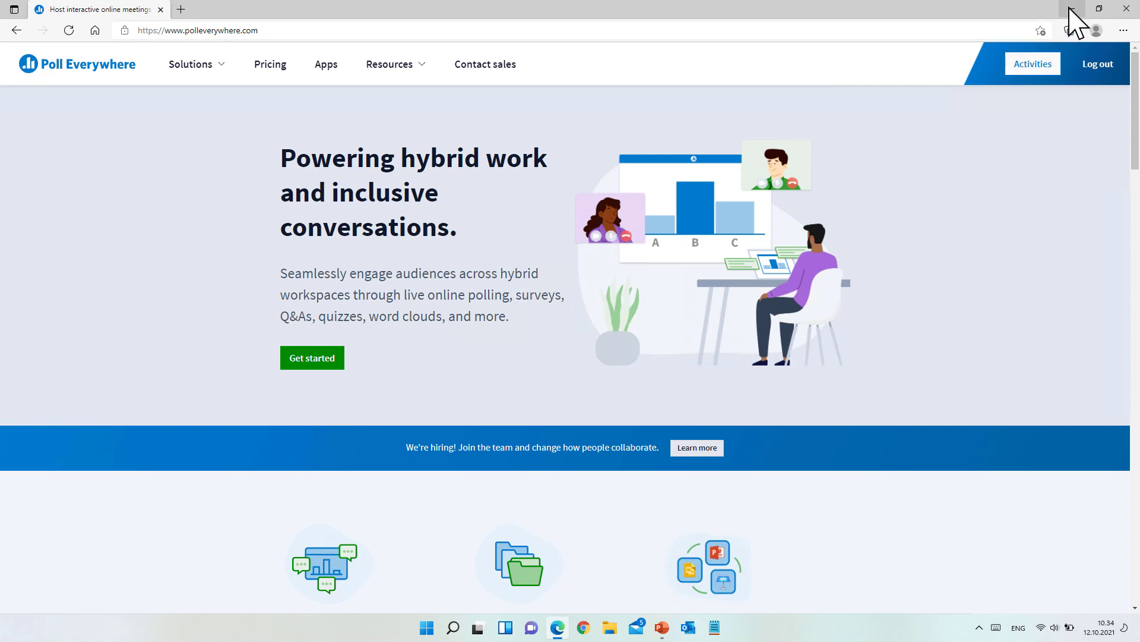
{"action": "left_click", "coordinate": [1070, 9]}
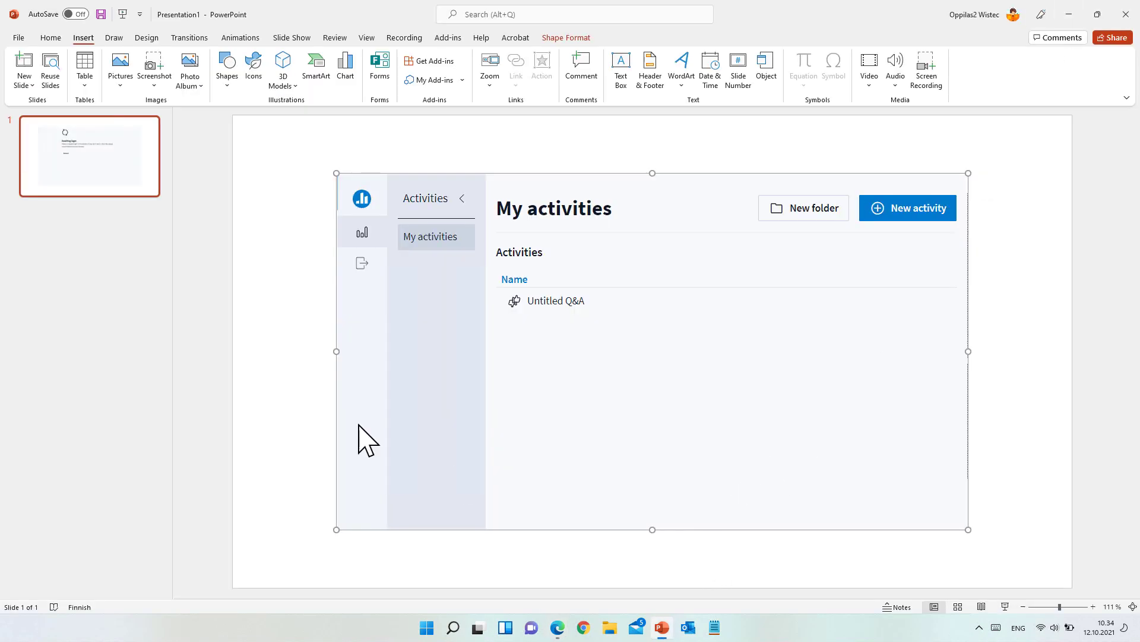
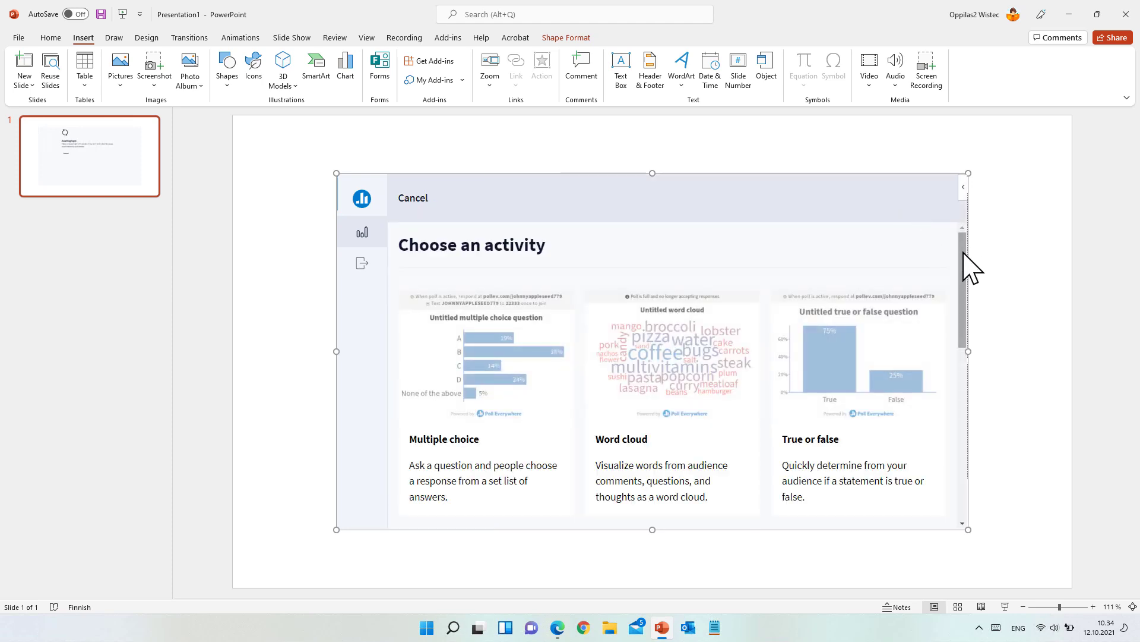
Scroll the Poll Everywhere activity list to reveal Multiple choice, Word cloud and True or false
{"action": "mouse_move", "coordinate": [963, 252]}
{"action": "left_mouse_down"}
{"action": "mouse_move", "coordinate": [958, 267]}
{"action": "mouse_move", "coordinate": [957, 257]}
{"action": "left_mouse_up"}
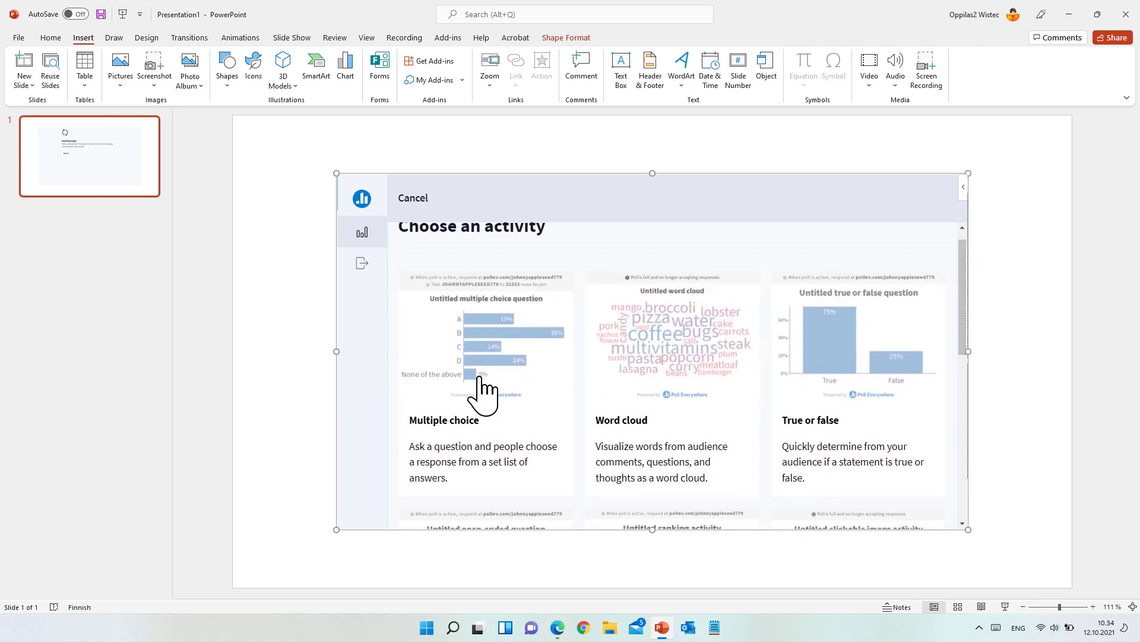
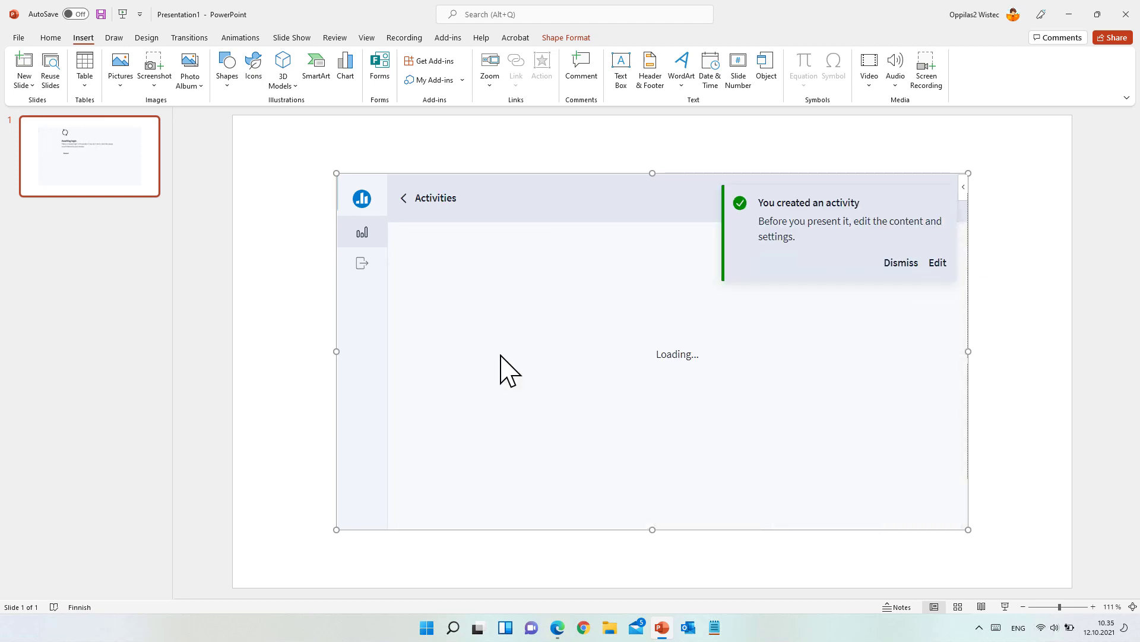
Save the untitled multiple choice poll without changes, then deselect it on slide 1
{"action": "left_click", "coordinate": [900, 266]}
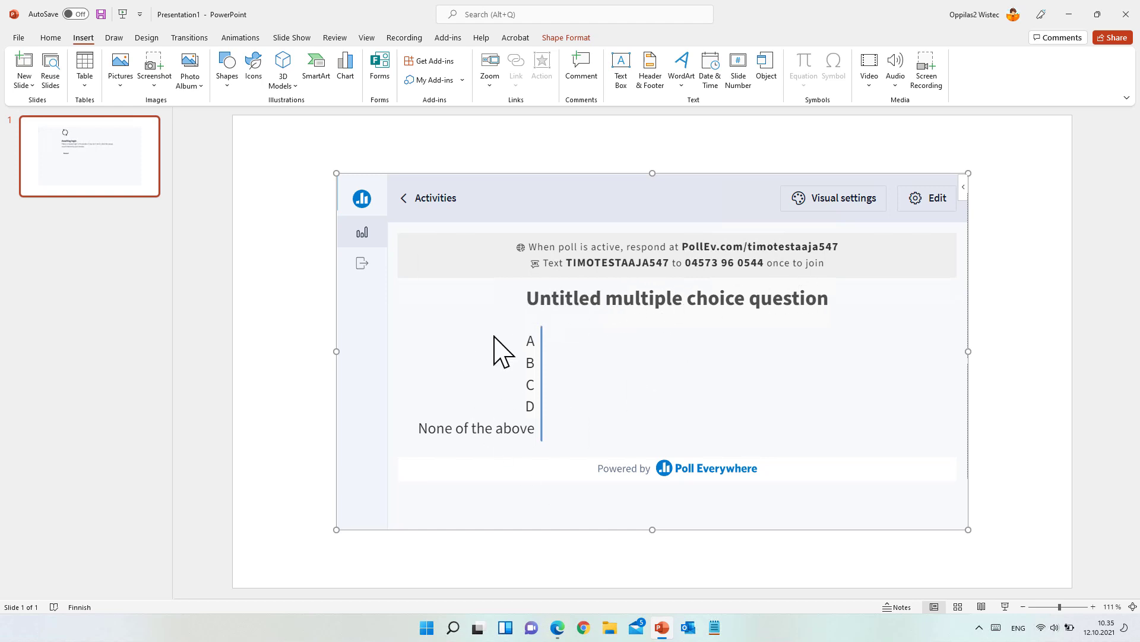
{"action": "left_click", "coordinate": [924, 202]}
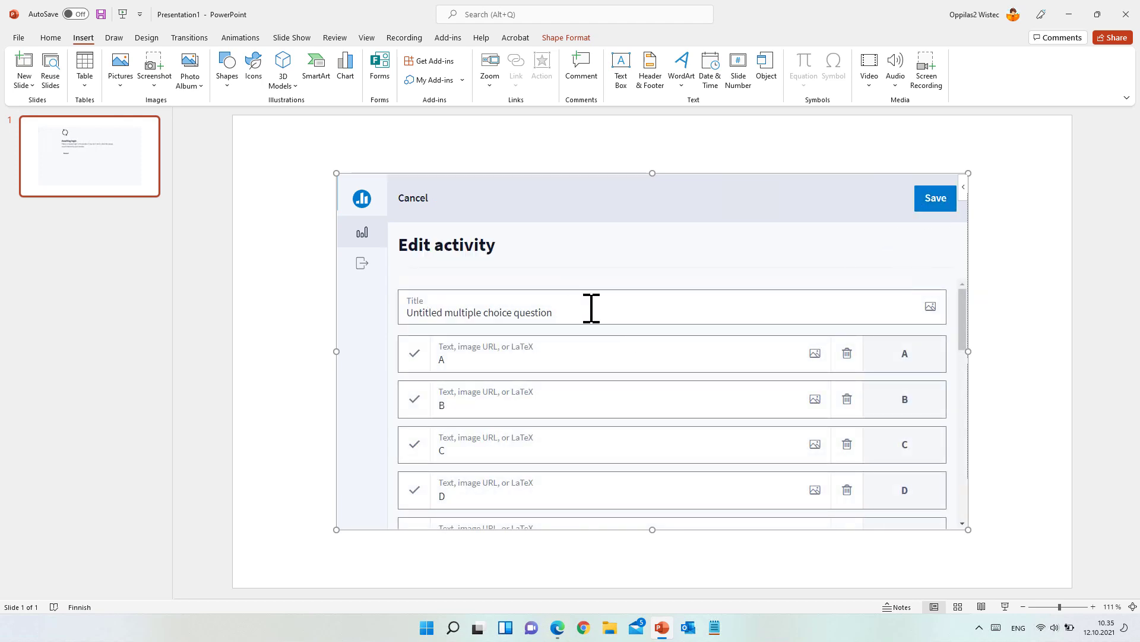
{"action": "left_click", "coordinate": [593, 307]}
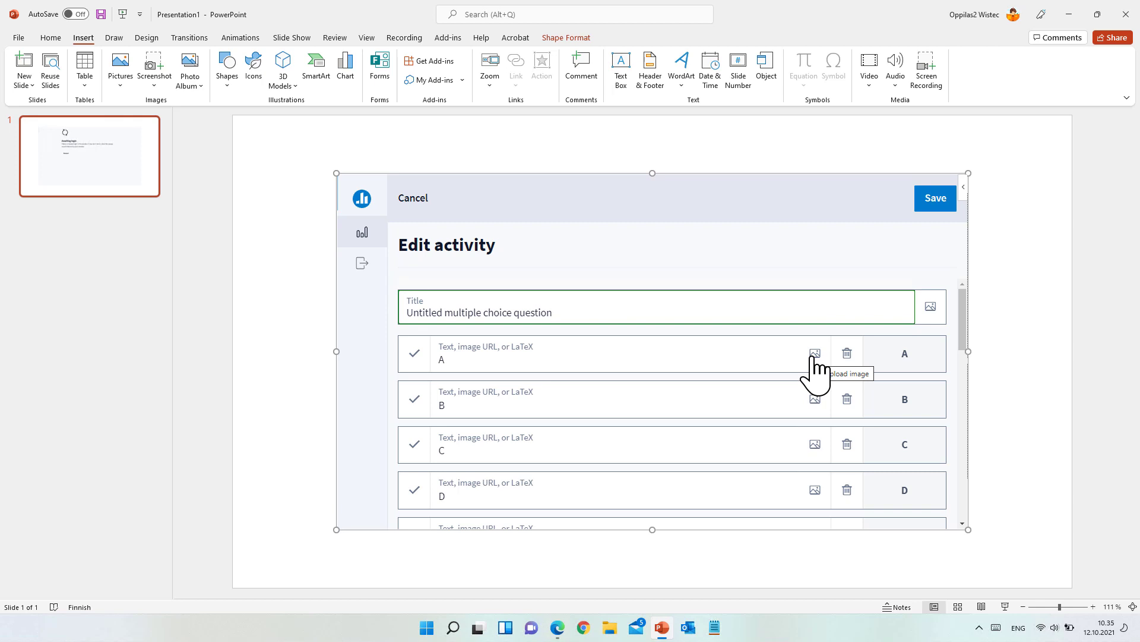
{"action": "left_click", "coordinate": [933, 205]}
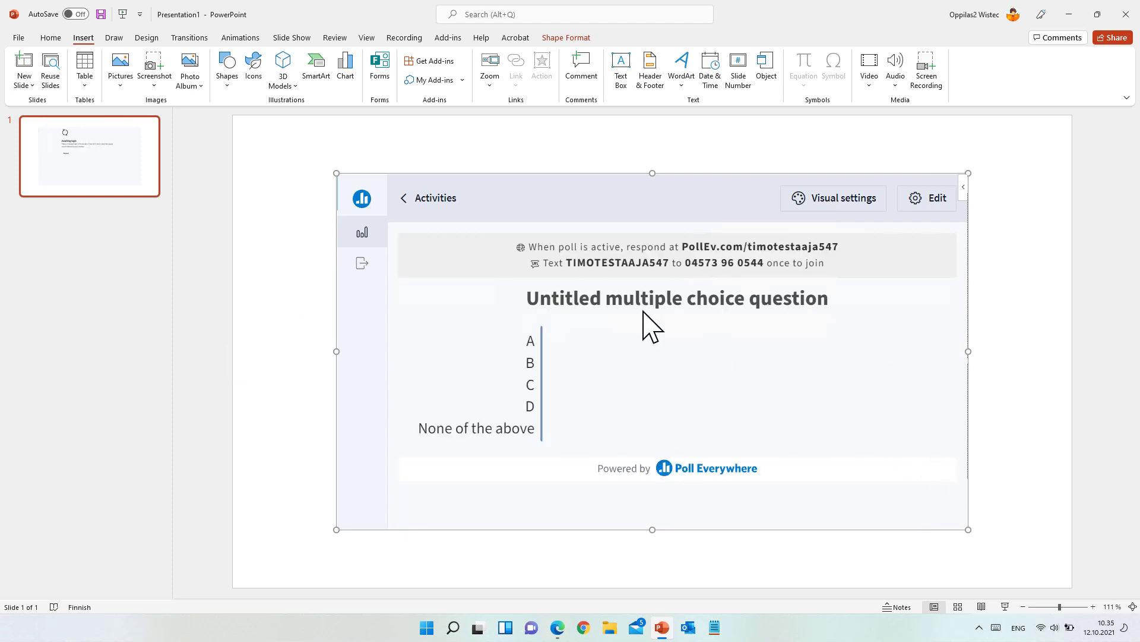
{"action": "left_click", "coordinate": [374, 161]}
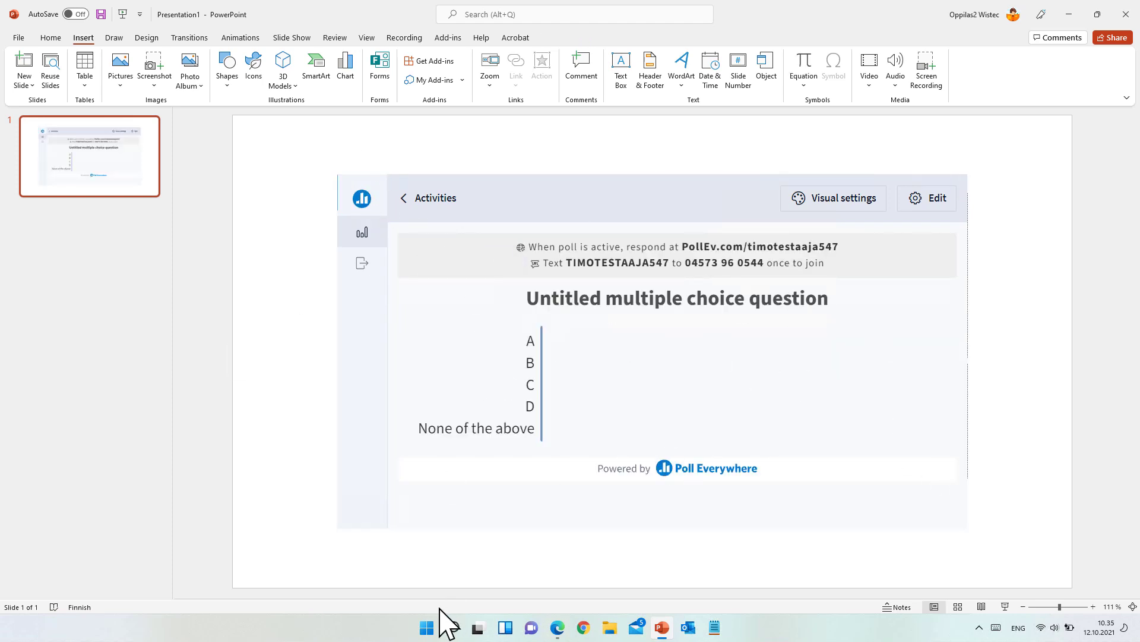
Present the poll slide as a full-screen slide show, then end it with Esc
{"action": "left_click", "coordinate": [1005, 607]}
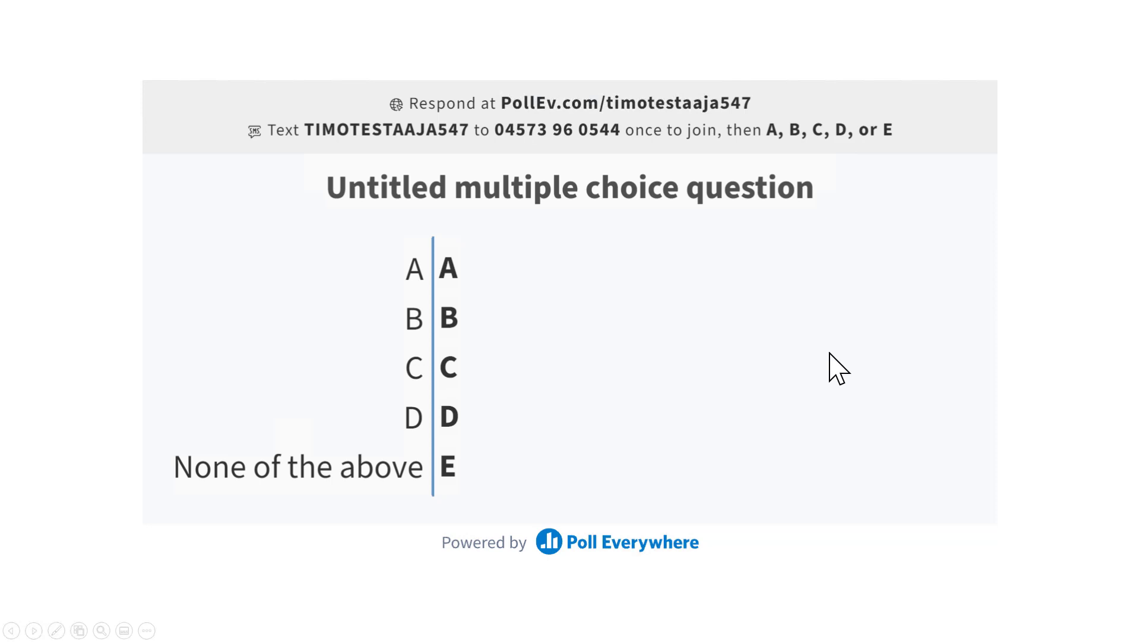
{"action": "key", "text": "Escape"}
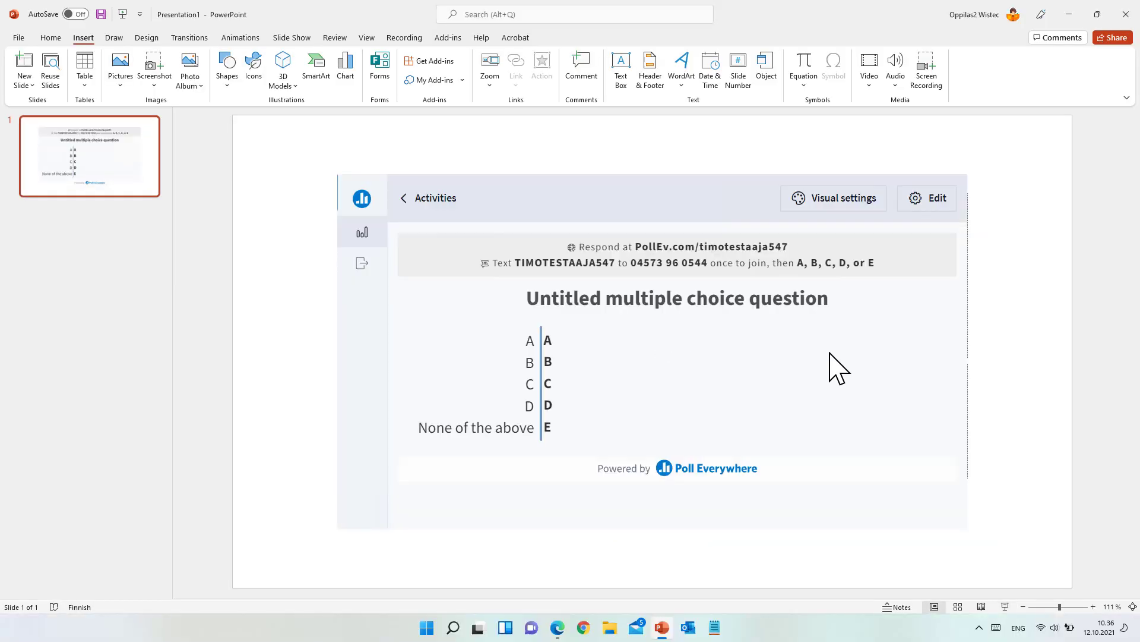
Add a new second slide with the Blank layout after the poll slide
{"action": "left_click", "coordinate": [765, 380]}
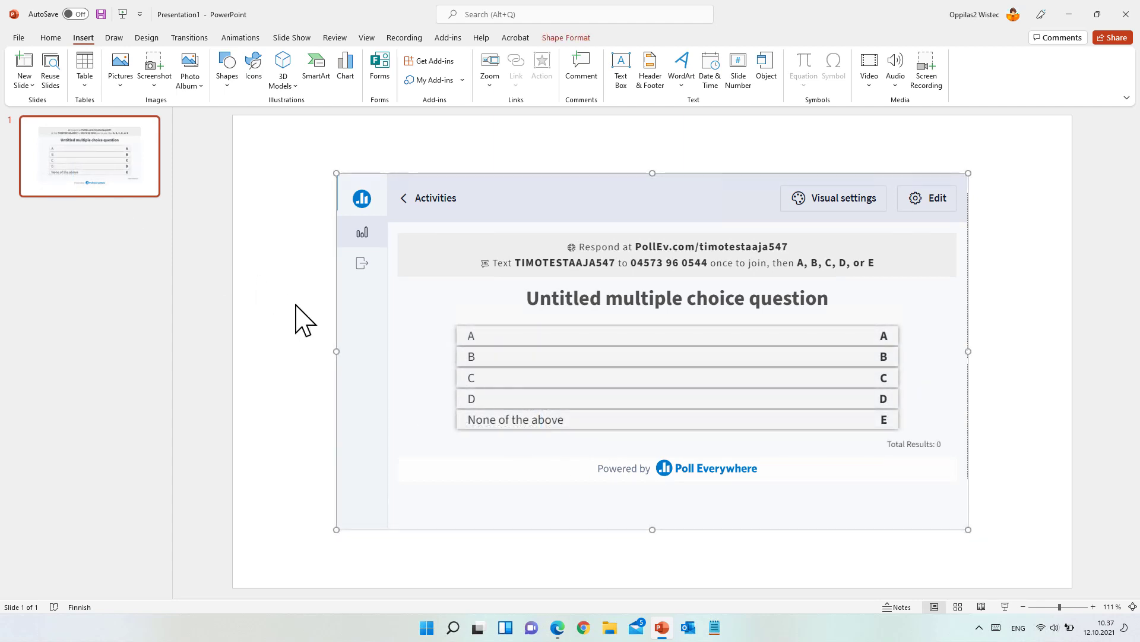
{"action": "left_click", "coordinate": [58, 41]}
{"action": "left_click", "coordinate": [122, 55]}
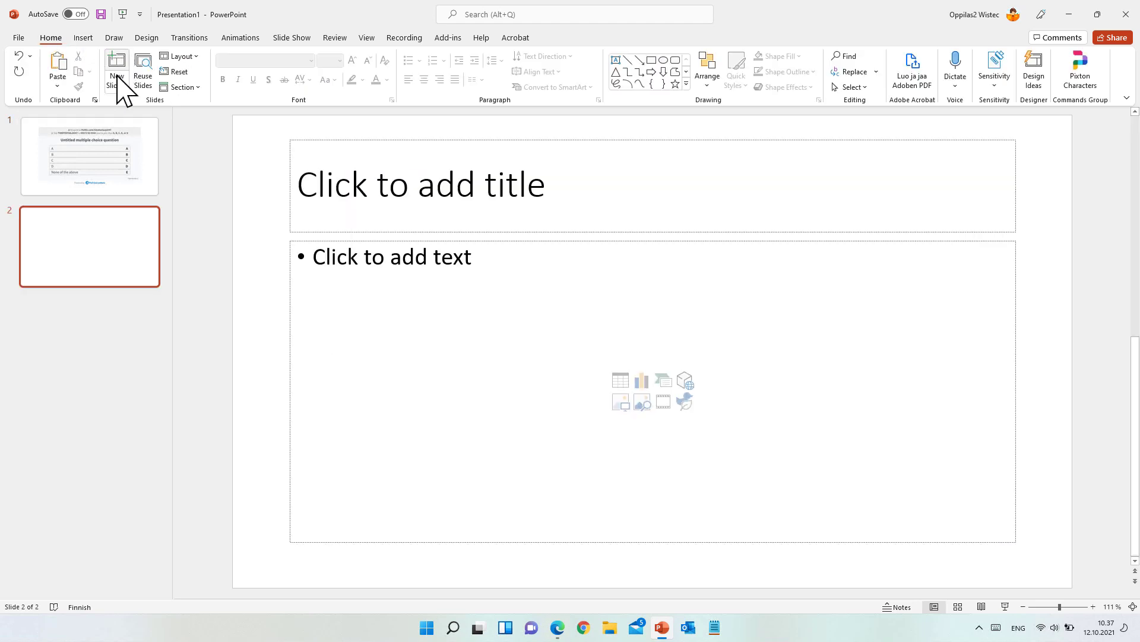
{"action": "left_click", "coordinate": [181, 57]}
{"action": "left_click", "coordinate": [198, 227]}
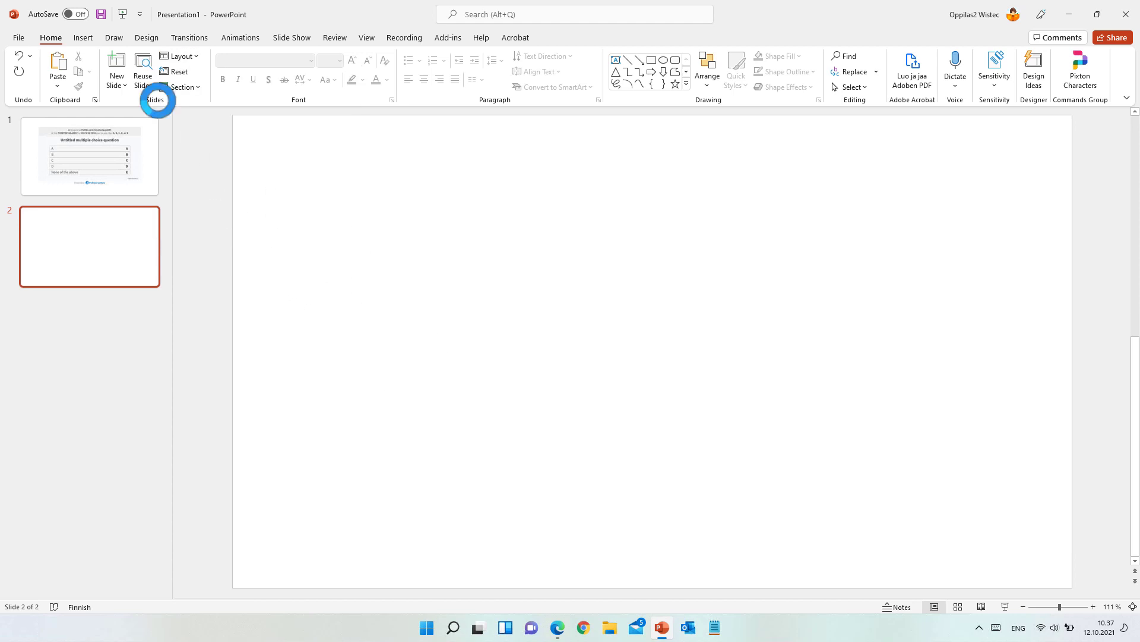
Insert the Poll Everywhere add-in from My Add-ins onto slide 2
{"action": "left_click", "coordinate": [86, 39]}
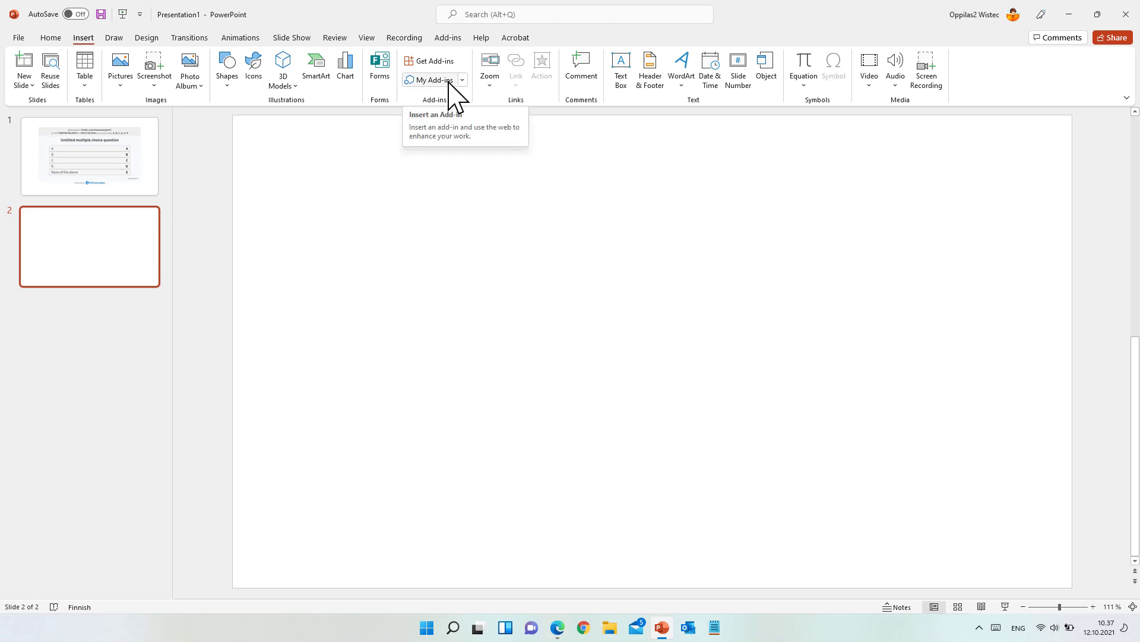
{"action": "left_click", "coordinate": [462, 80]}
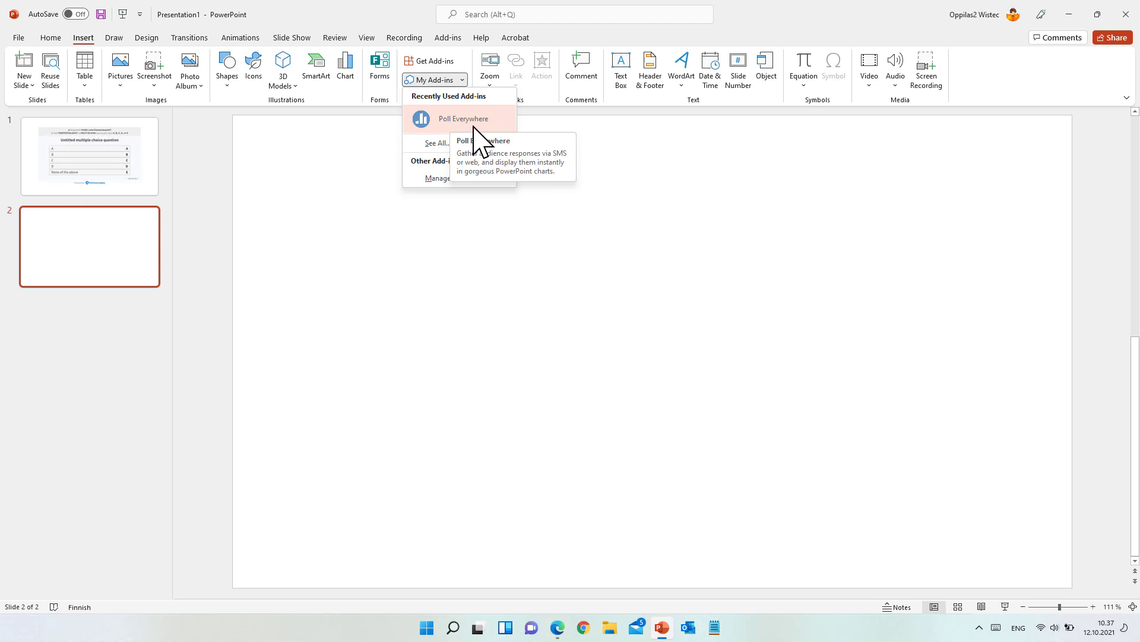
{"action": "left_click", "coordinate": [474, 127]}
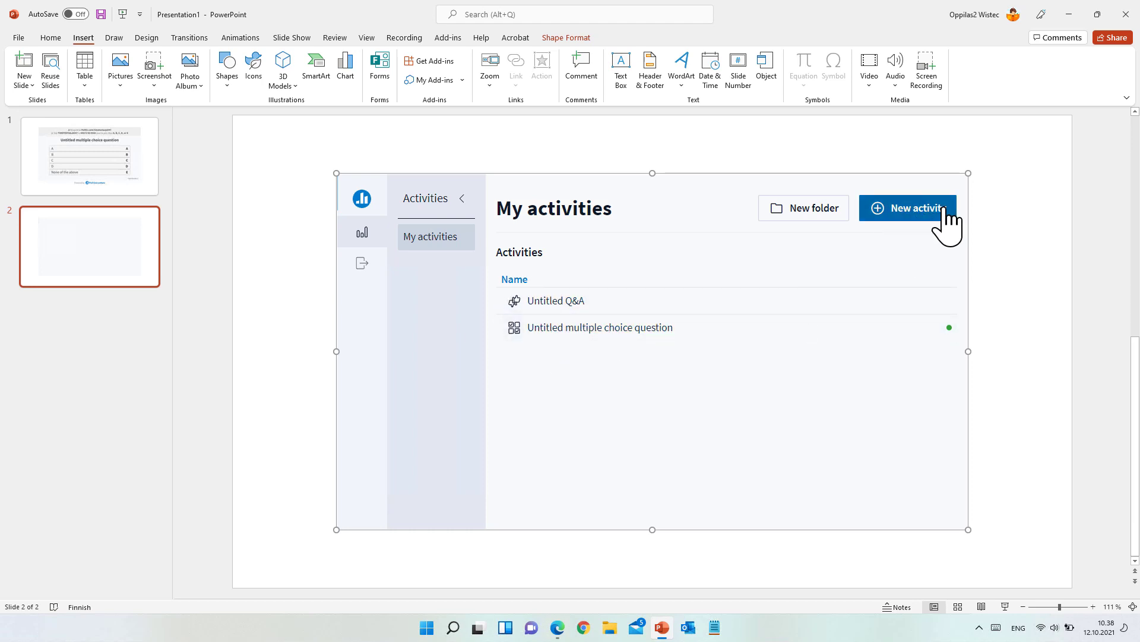
Create a new Word cloud activity on slide 2 and save it as Untitled word cloud
{"action": "left_click", "coordinate": [917, 224]}
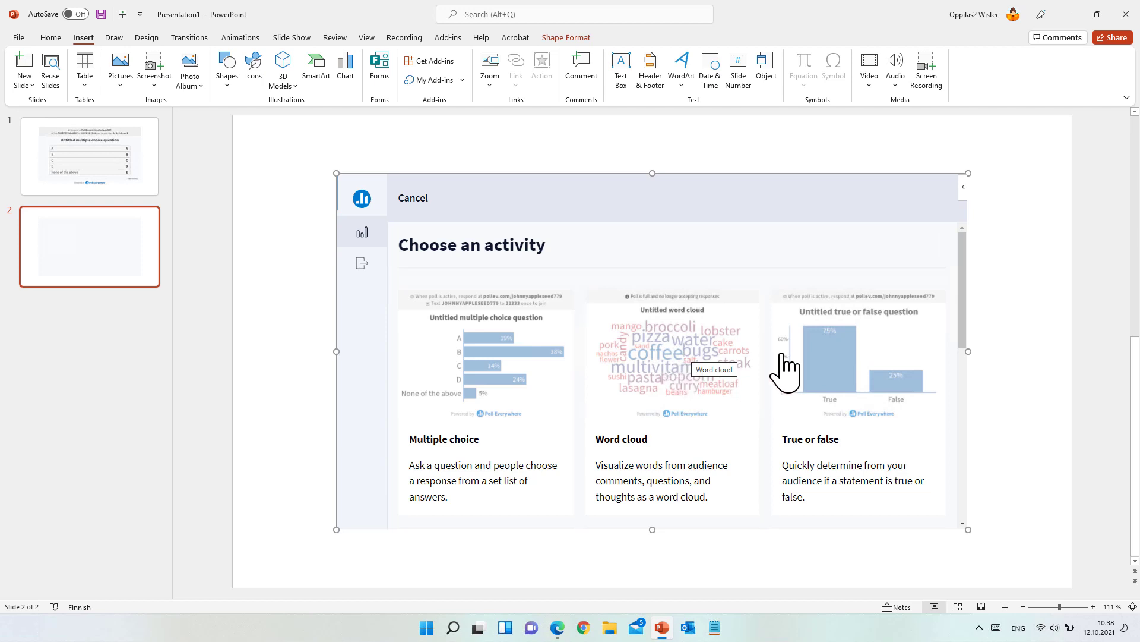
{"action": "left_click_drag", "start_coordinate": [964, 288], "coordinate": [945, 454]}
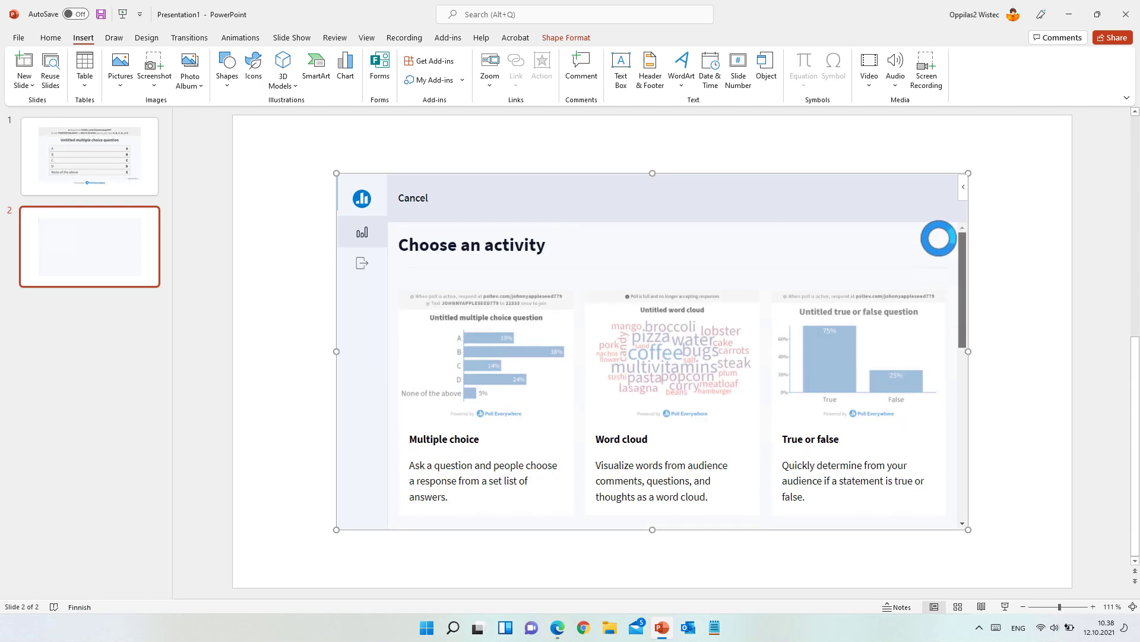
{"action": "left_click", "coordinate": [701, 362]}
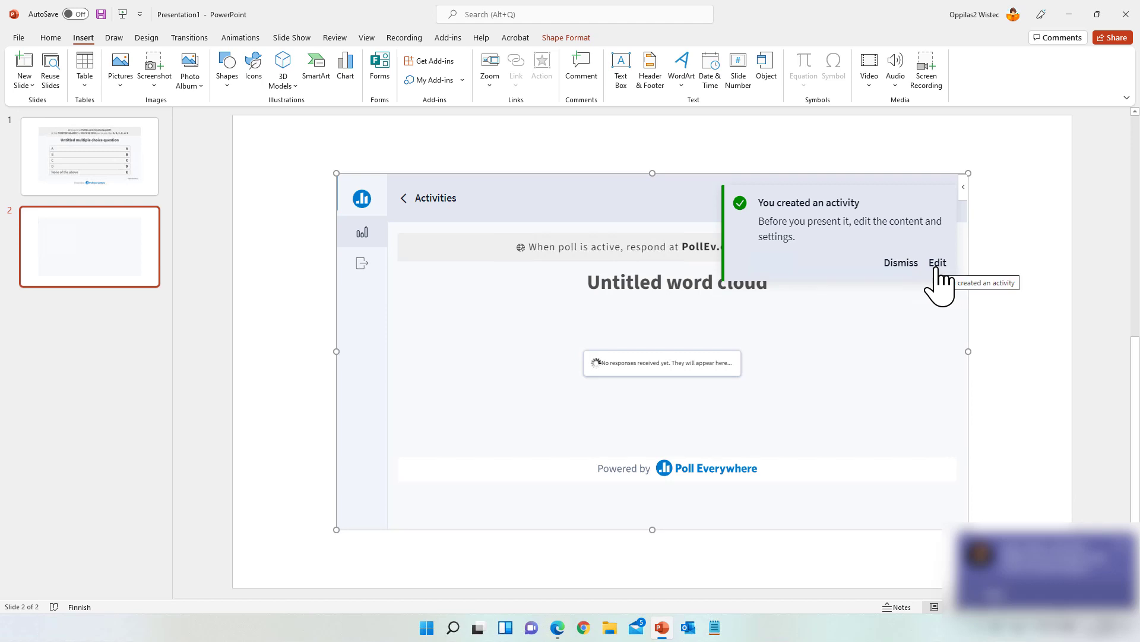
{"action": "left_click", "coordinate": [938, 264]}
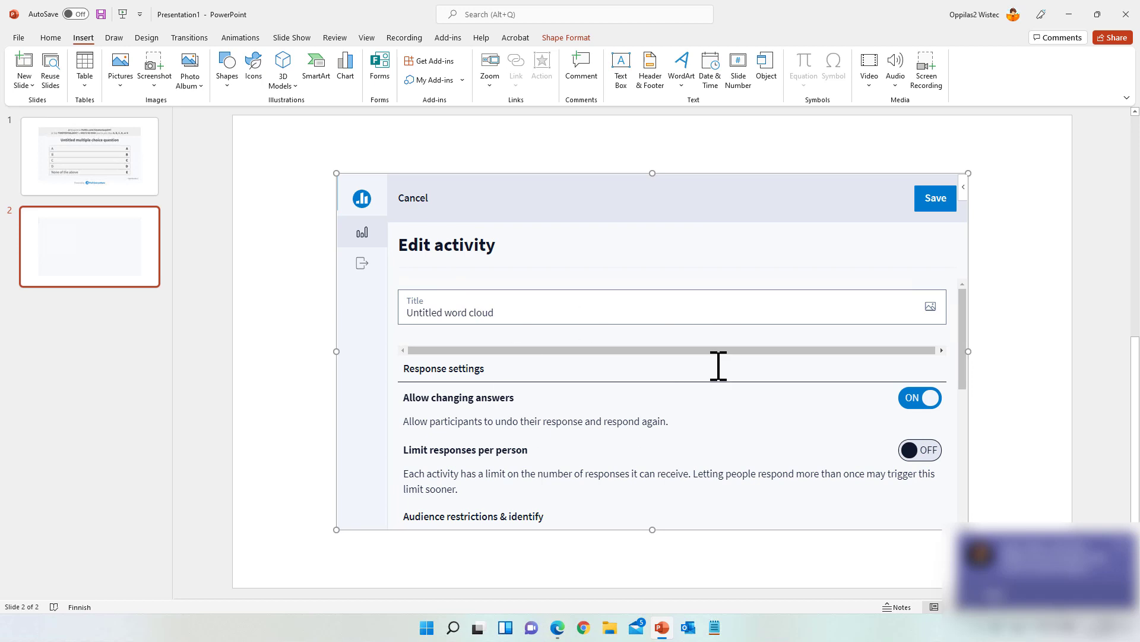
{"action": "left_click", "coordinate": [936, 202]}
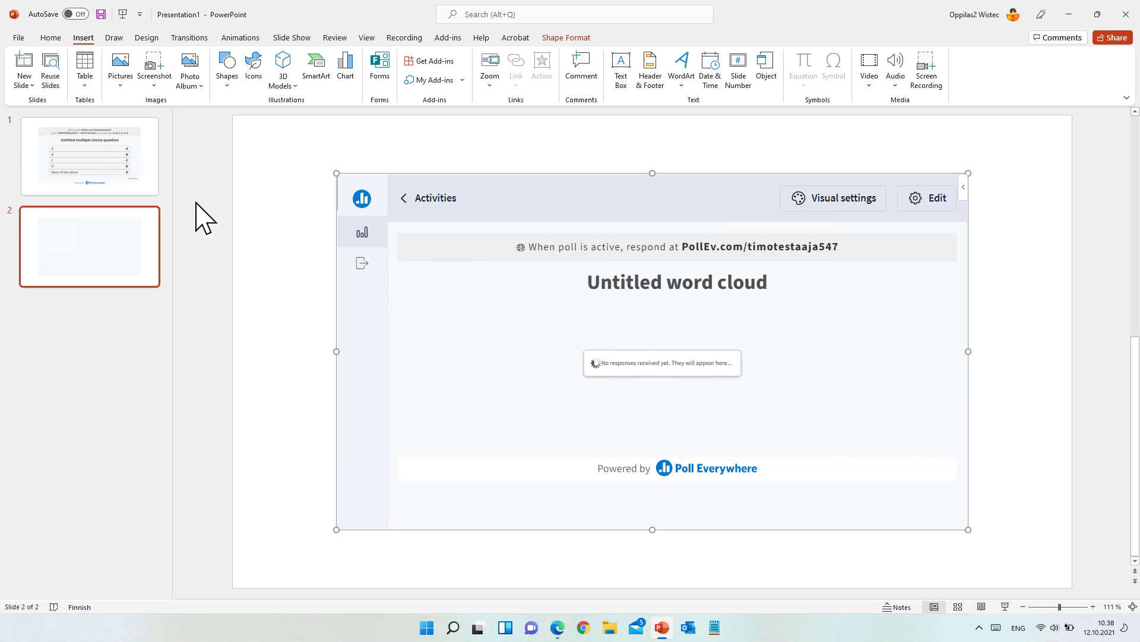
Stretch slide 1's multiple choice poll to nearly fill the slide, then select slide 2's word cloud
{"action": "left_click", "coordinate": [130, 172]}
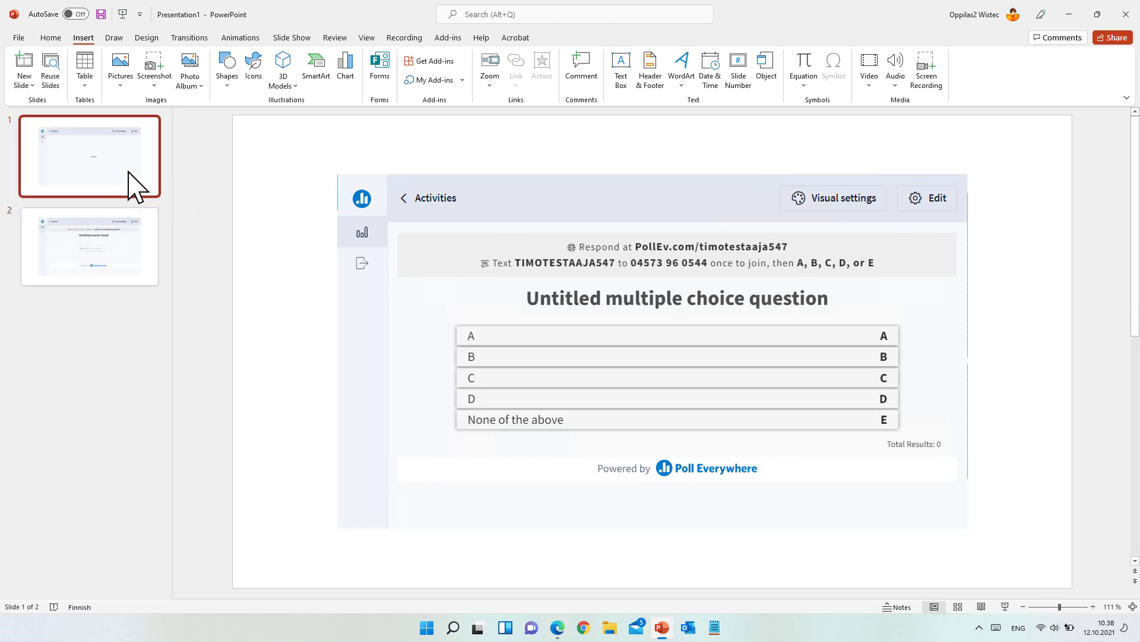
{"action": "left_click", "coordinate": [142, 279]}
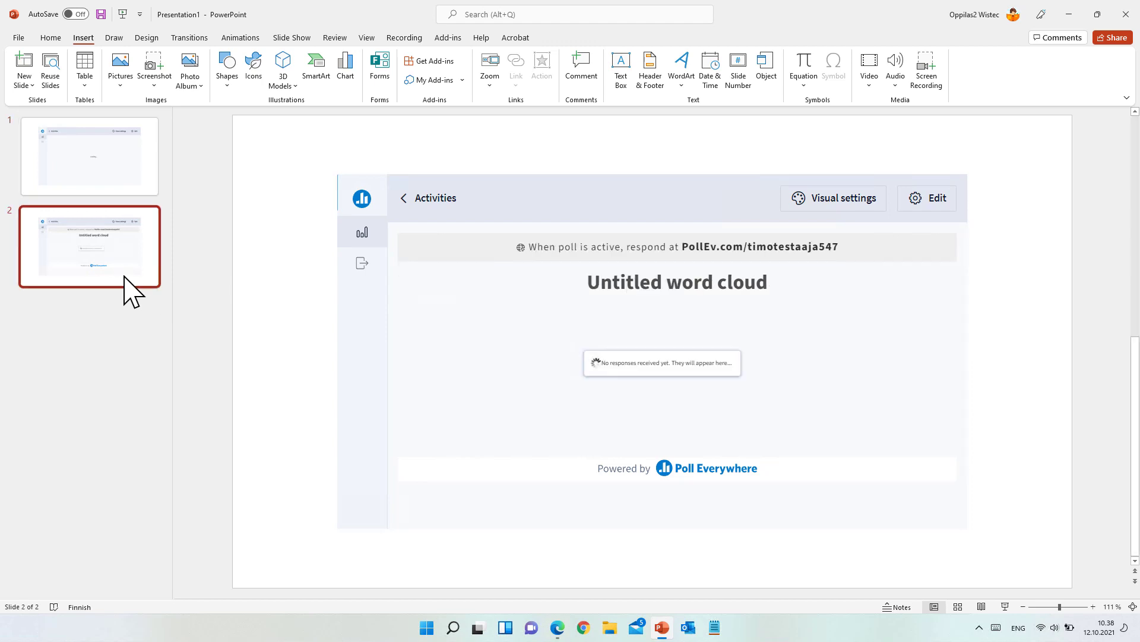
{"action": "left_click", "coordinate": [137, 179]}
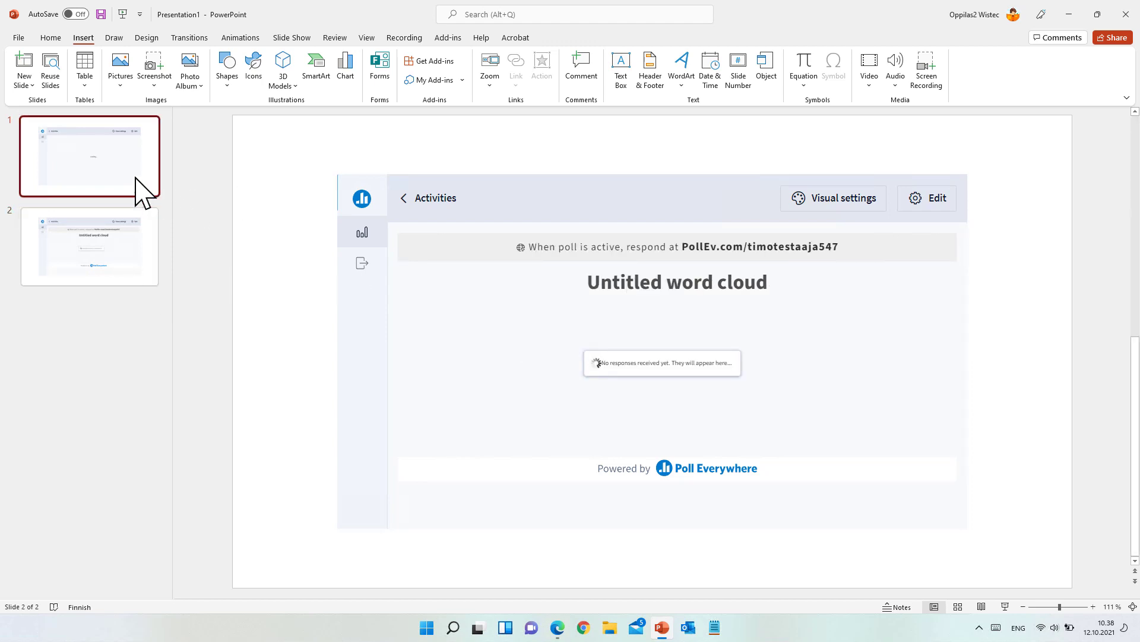
{"action": "left_click", "coordinate": [515, 239]}
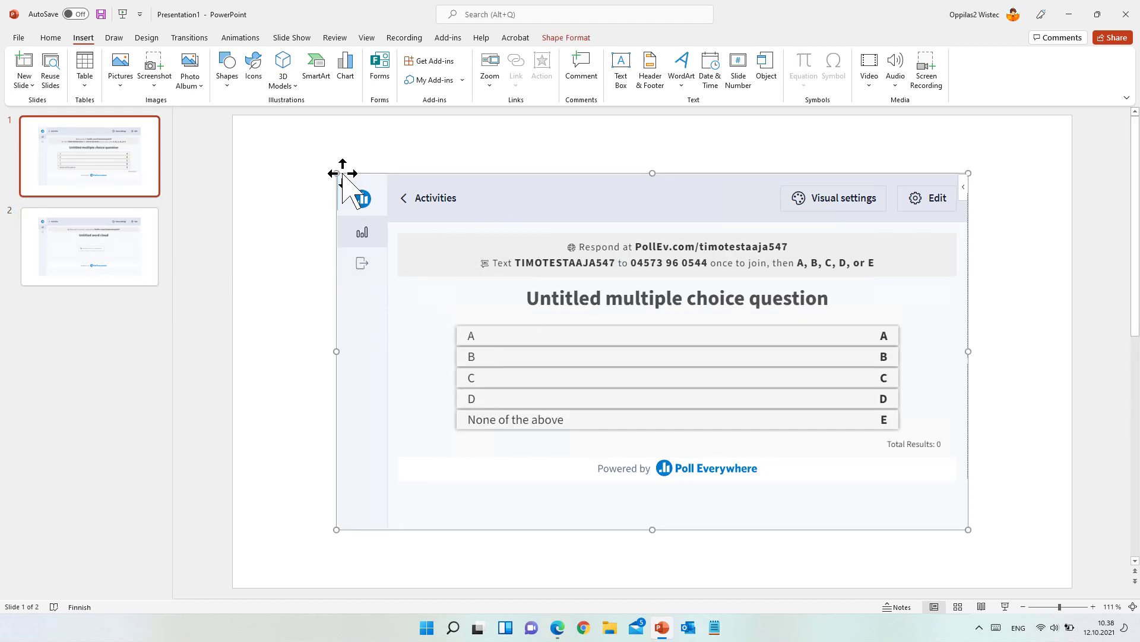
{"action": "left_click_drag", "start_coordinate": [337, 173], "coordinate": [233, 122]}
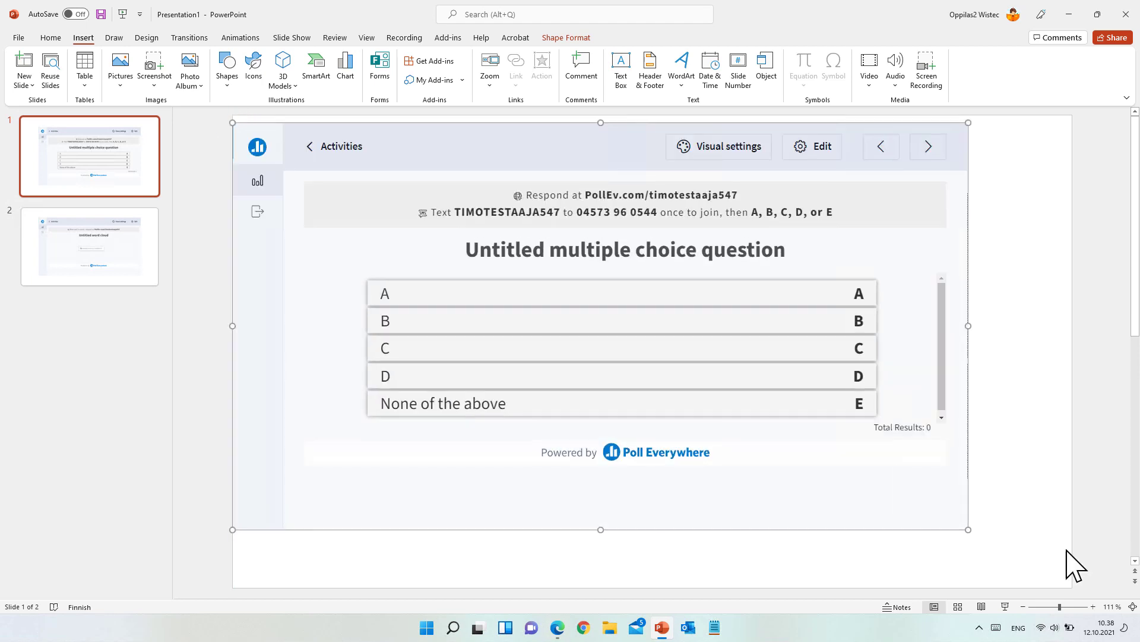
{"action": "left_click_drag", "start_coordinate": [969, 528], "coordinate": [1073, 573]}
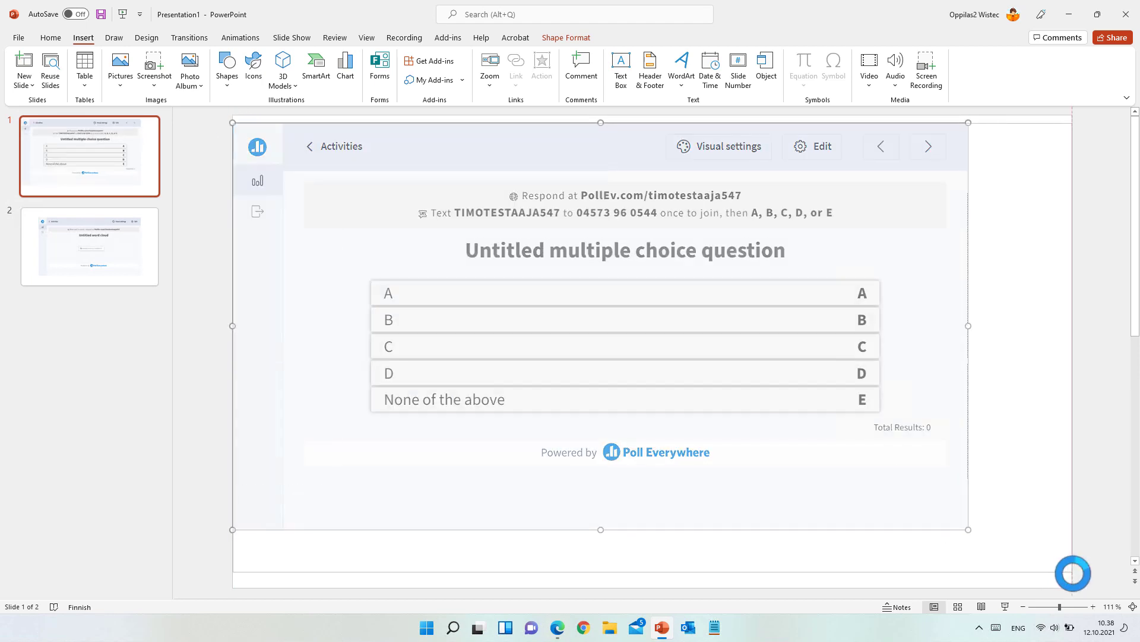
{"action": "left_click", "coordinate": [69, 285]}
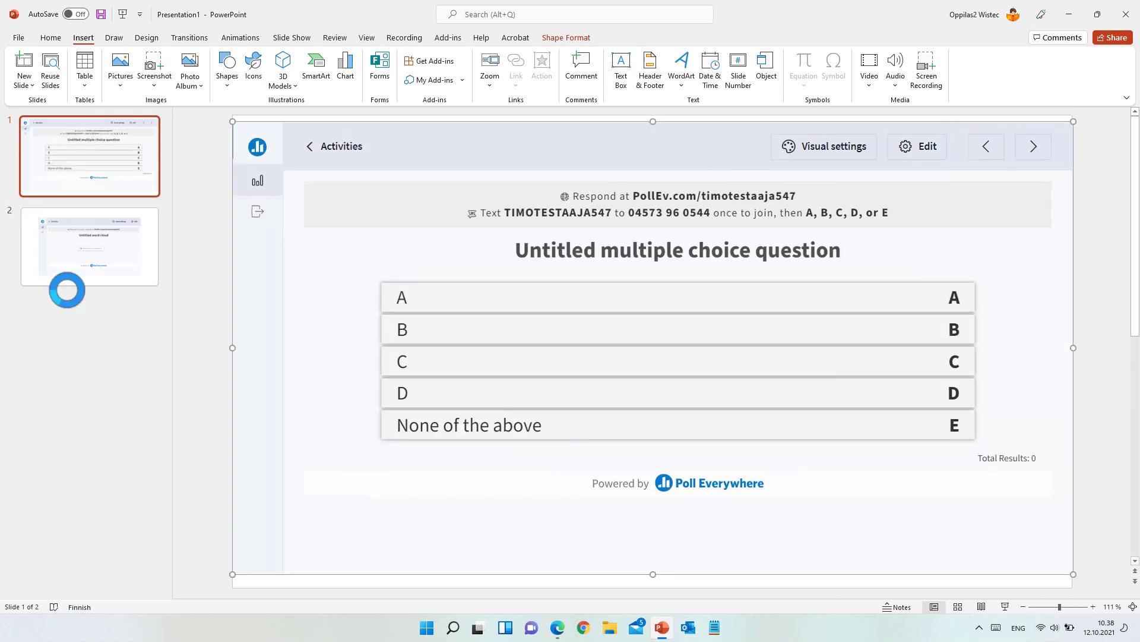
{"action": "left_click", "coordinate": [508, 255]}
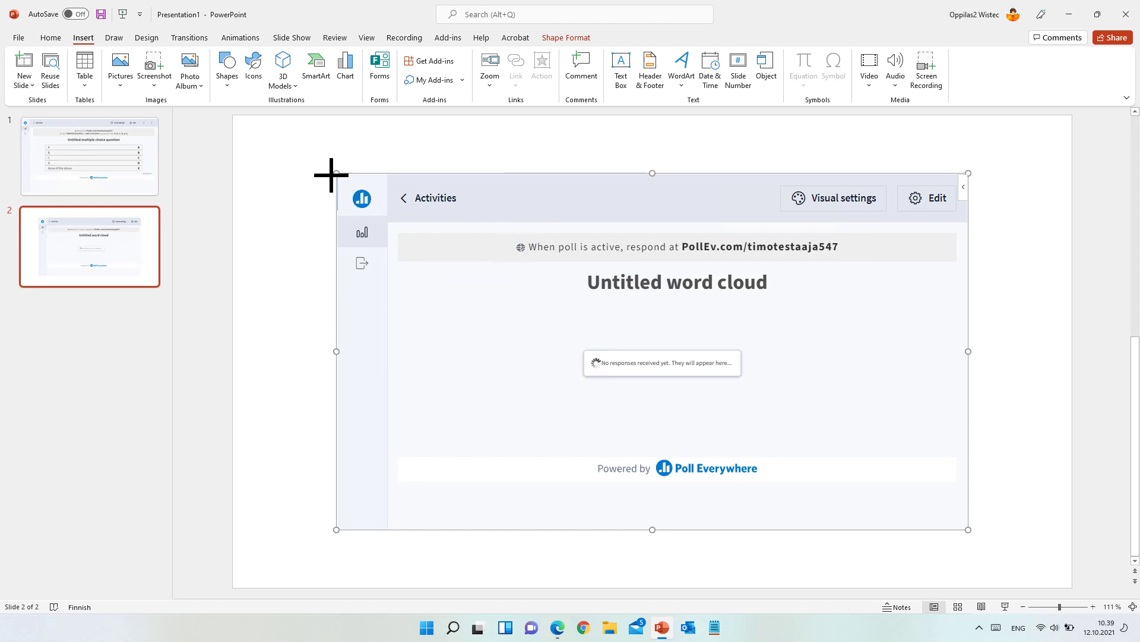
Stretch the word cloud's corners to the slide edges and open its Visual settings
{"action": "left_click_drag", "start_coordinate": [336, 173], "coordinate": [232, 137]}
{"action": "left_click_drag", "start_coordinate": [968, 529], "coordinate": [1074, 556]}
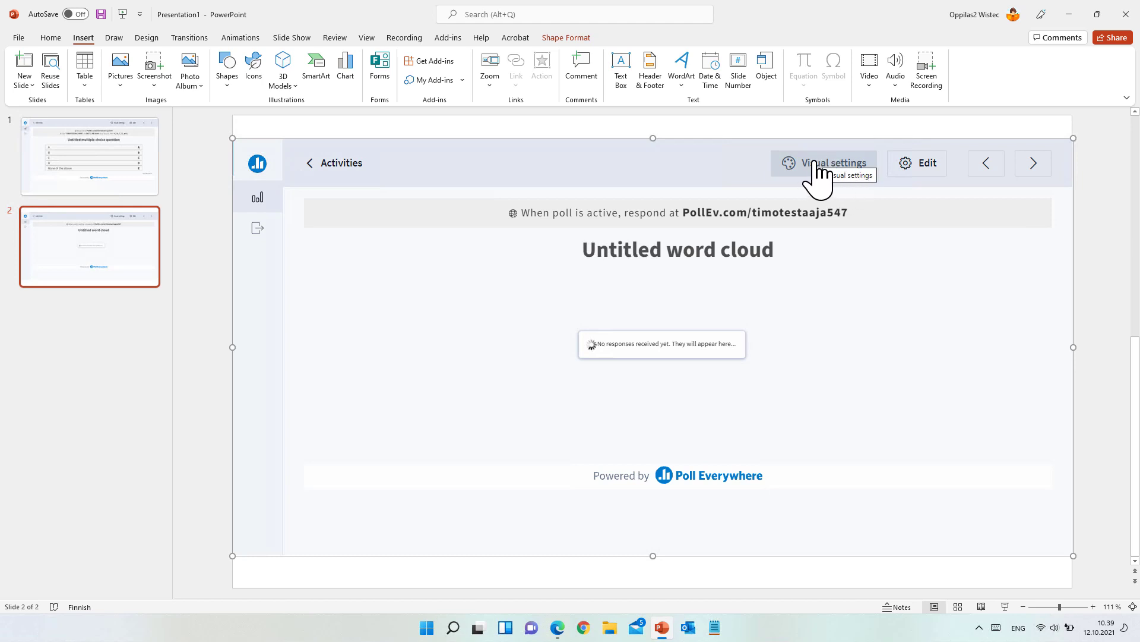
{"action": "left_click", "coordinate": [819, 173]}
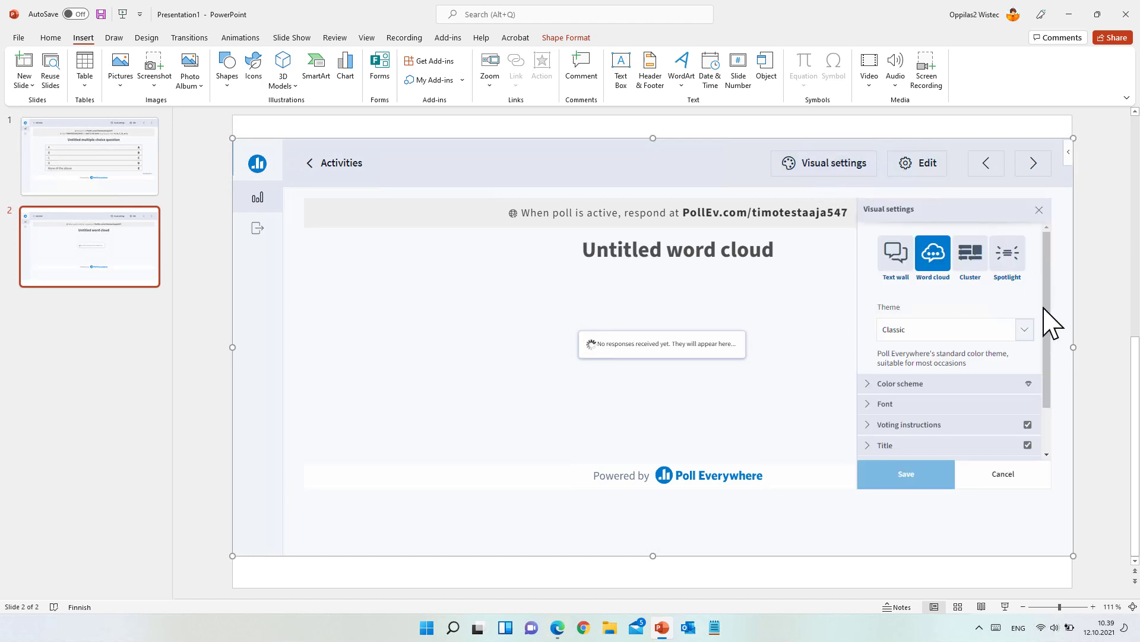
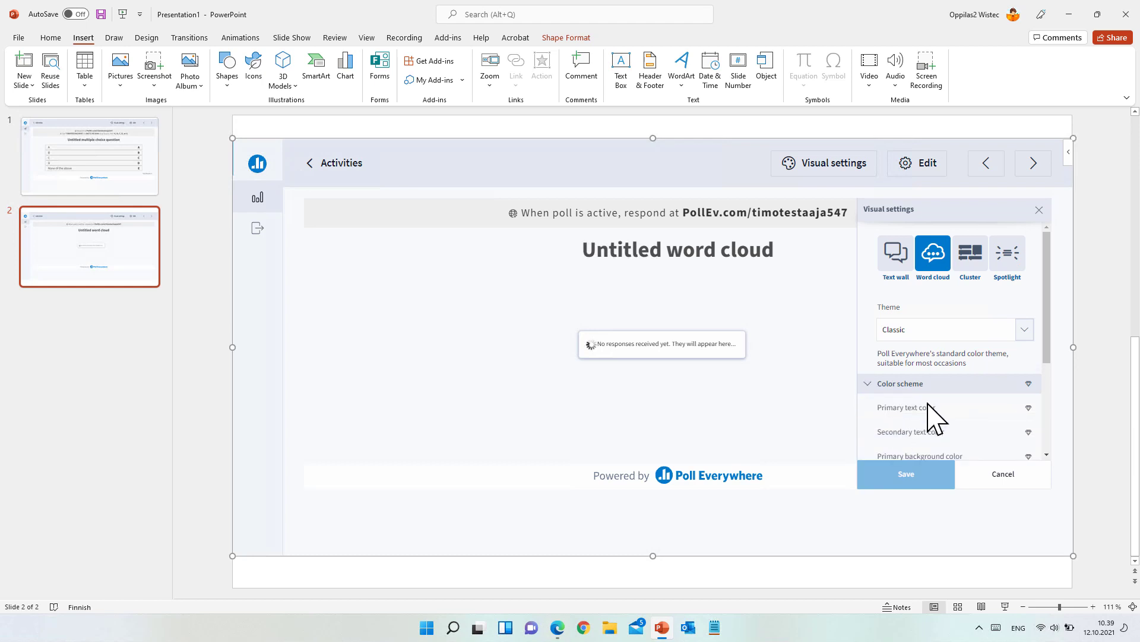
Collapse the word cloud's Color scheme, close its Visual settings, and return to slide 1
{"action": "left_click", "coordinate": [879, 384]}
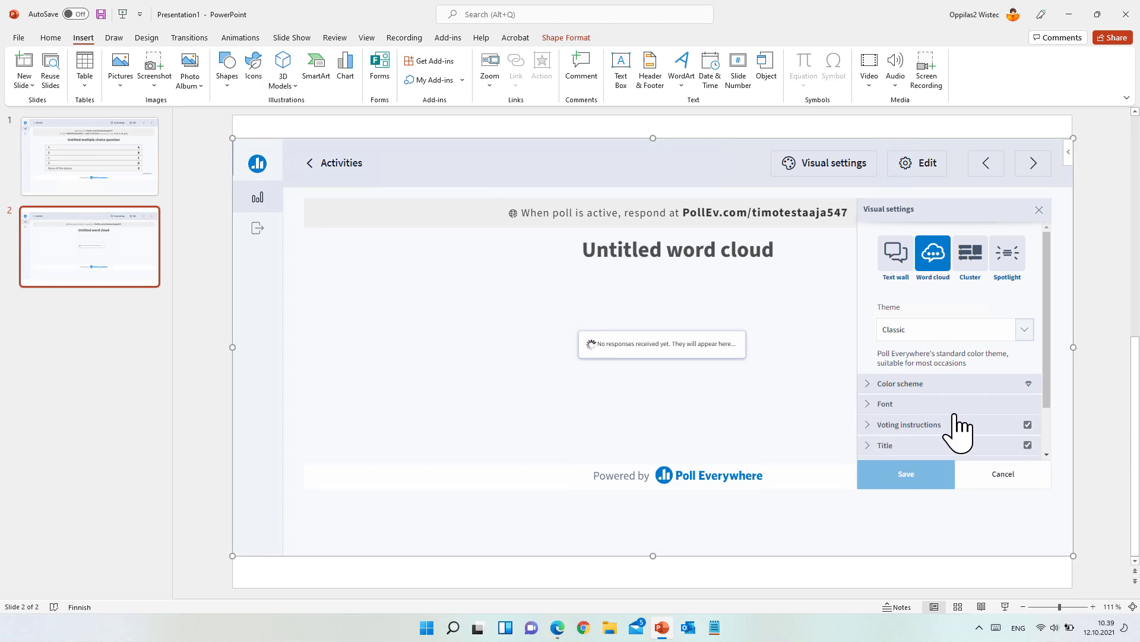
{"action": "left_click", "coordinate": [1039, 210]}
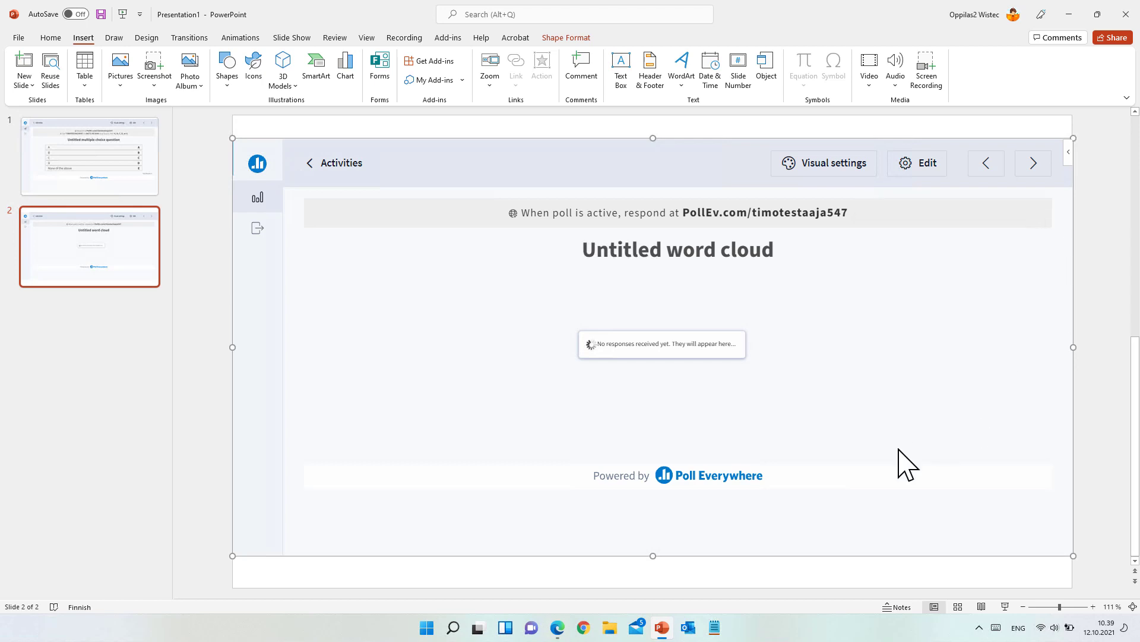
{"action": "left_click", "coordinate": [103, 170]}
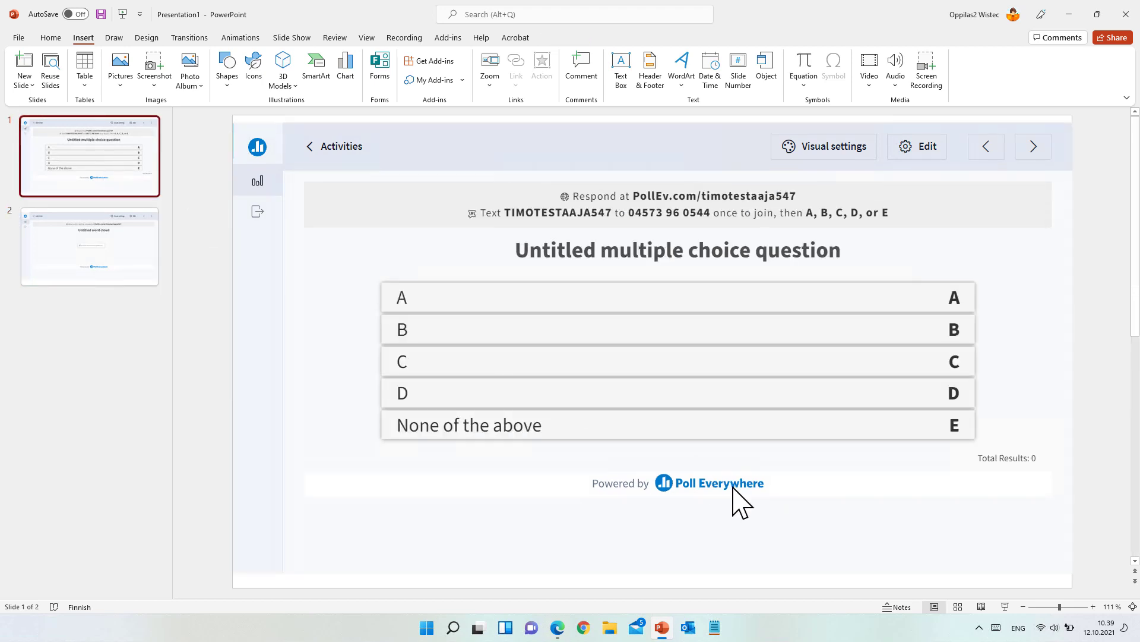
Start the slide show and preview the poll's response chart, ending on answer options A–E
{"action": "left_click", "coordinate": [1005, 606]}
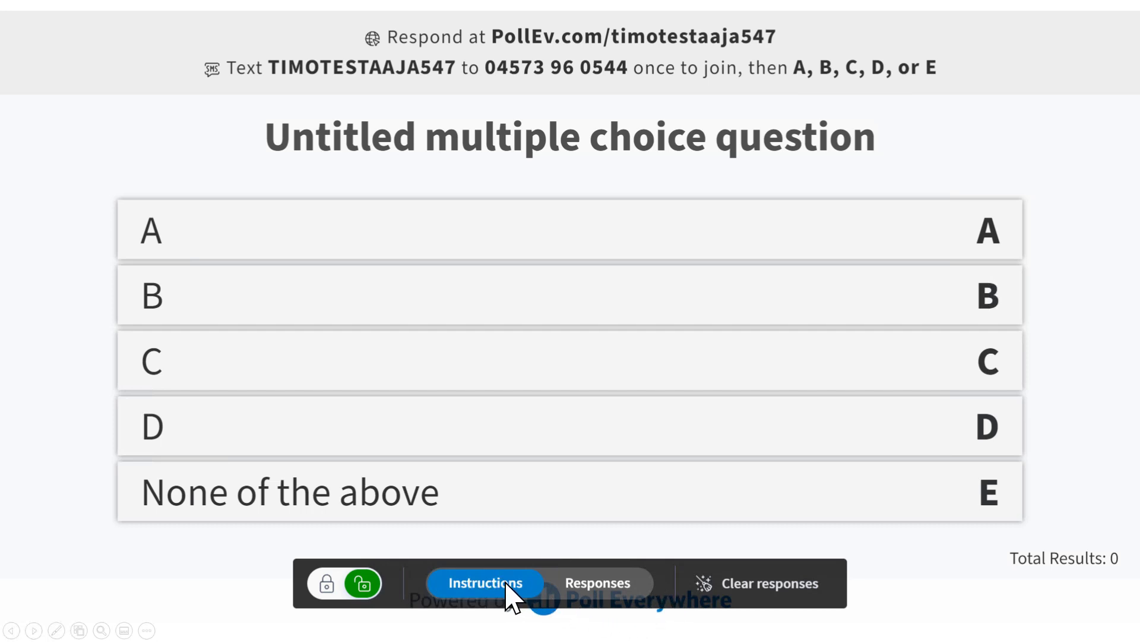
{"action": "left_click", "coordinate": [592, 585]}
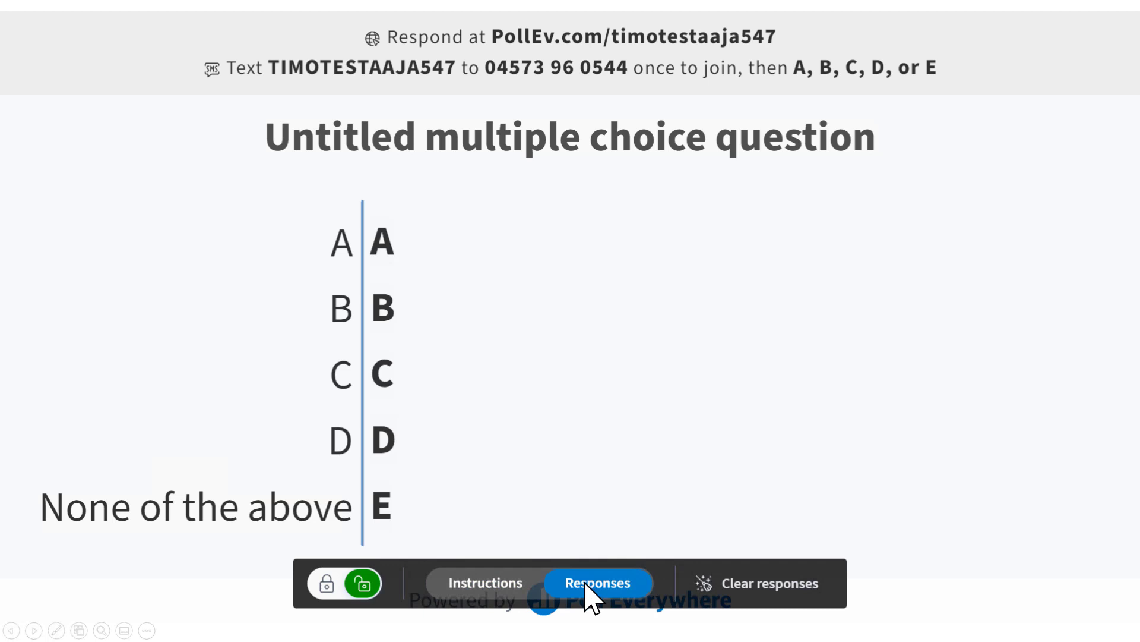
{"action": "left_click", "coordinate": [509, 588]}
{"action": "left_click", "coordinate": [603, 588]}
{"action": "left_click", "coordinate": [502, 585]}
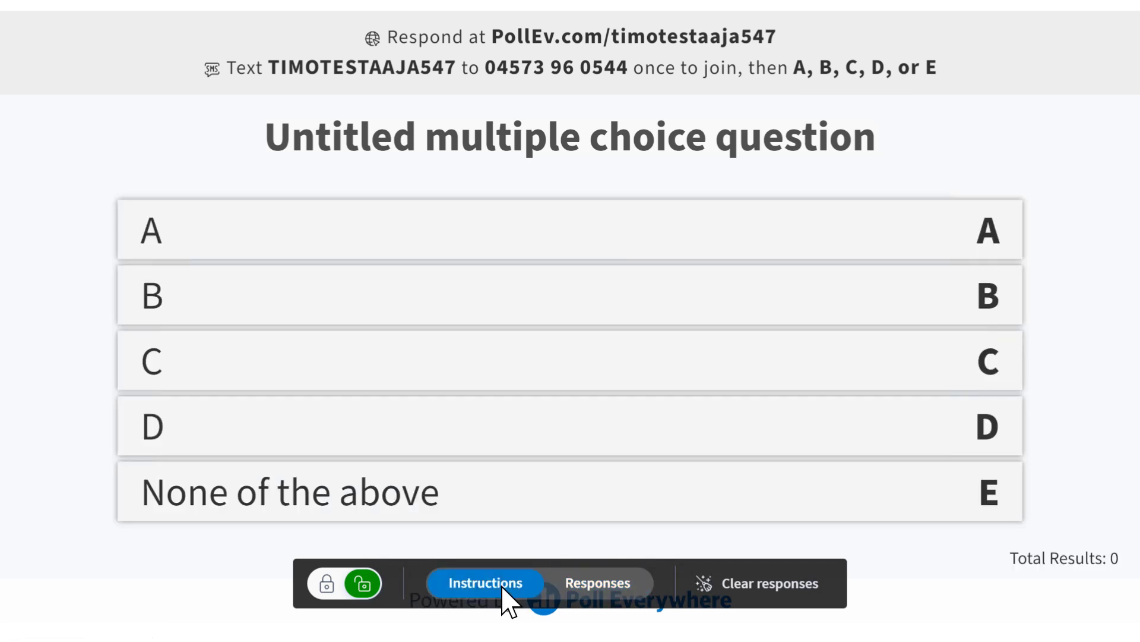
Advance to the word cloud poll, show its Join by Web instructions, lock it, then exit
{"action": "key", "text": "Right"}
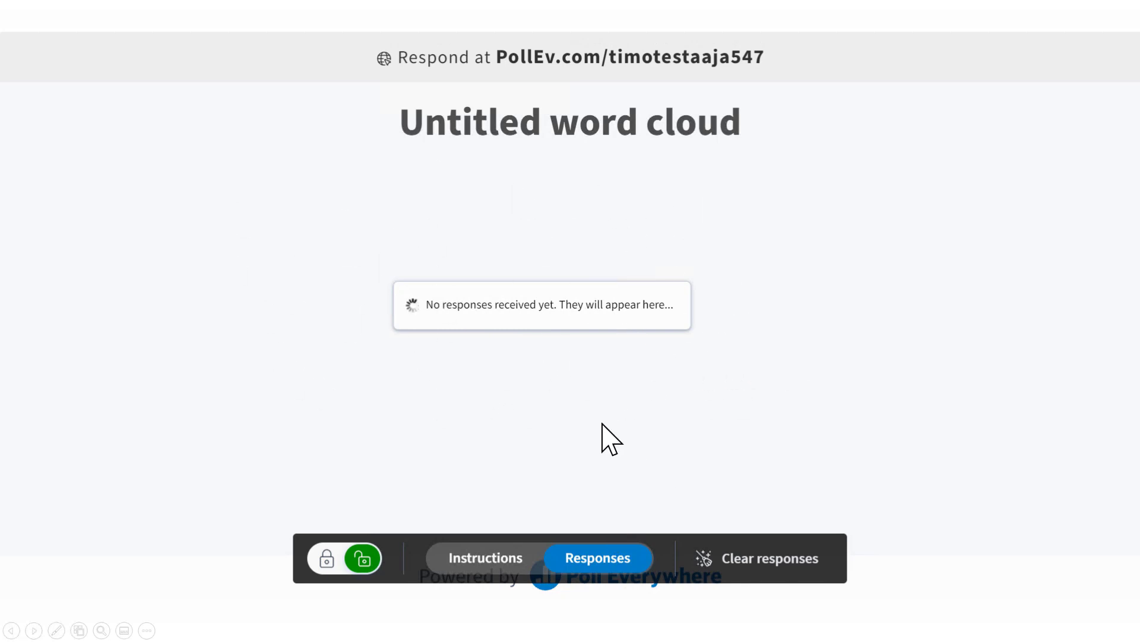
{"action": "left_click", "coordinate": [507, 571]}
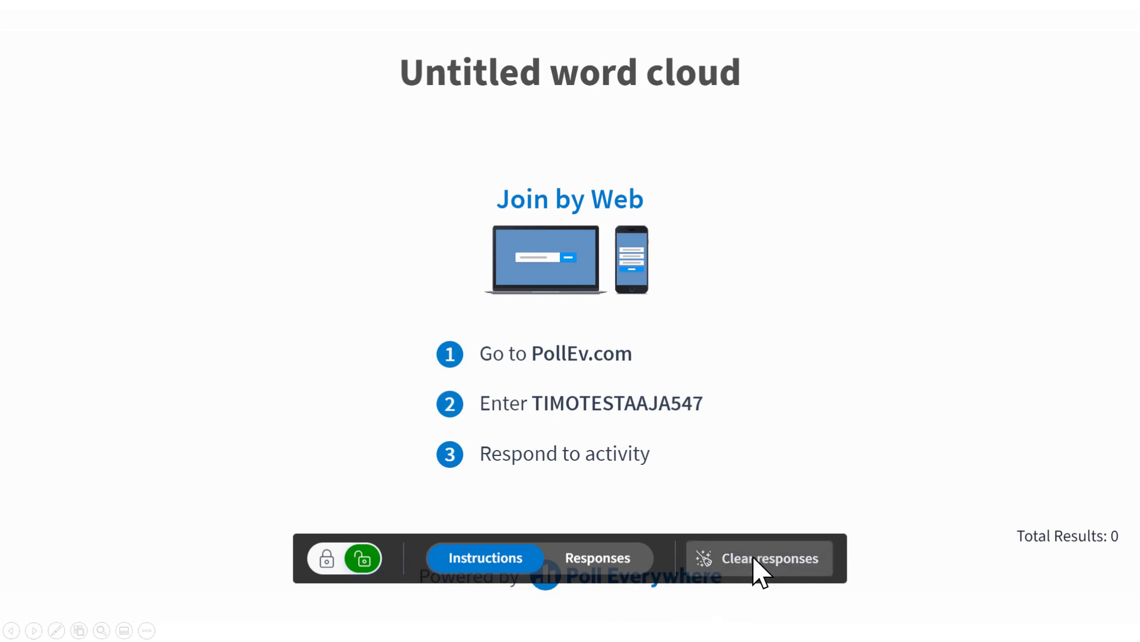
{"action": "left_click", "coordinate": [328, 563]}
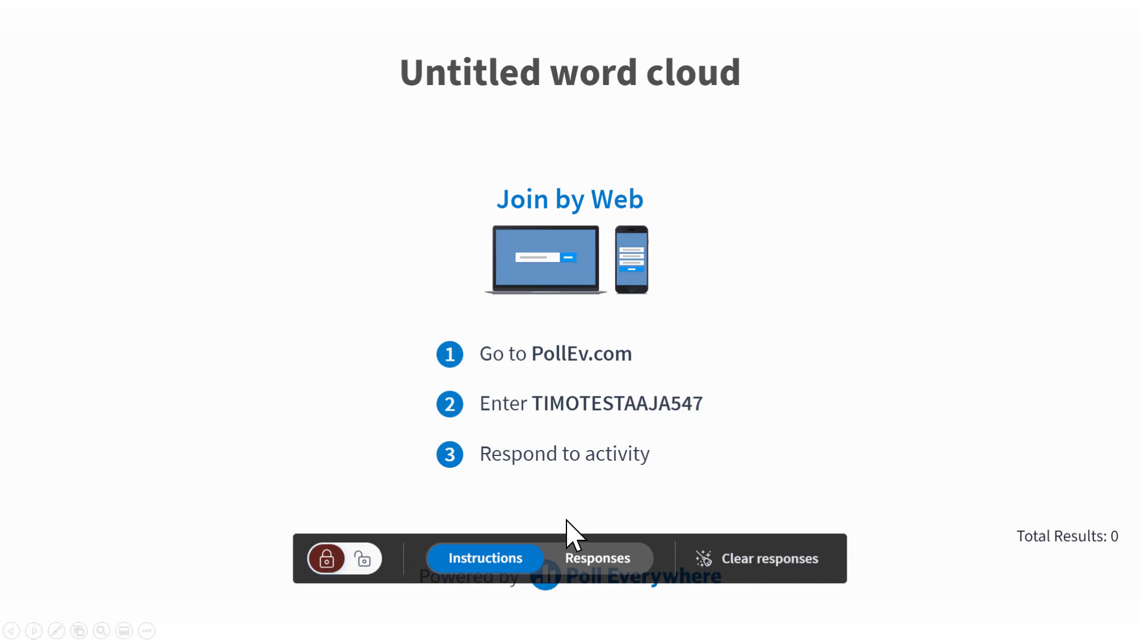
{"action": "key", "text": "Escape"}
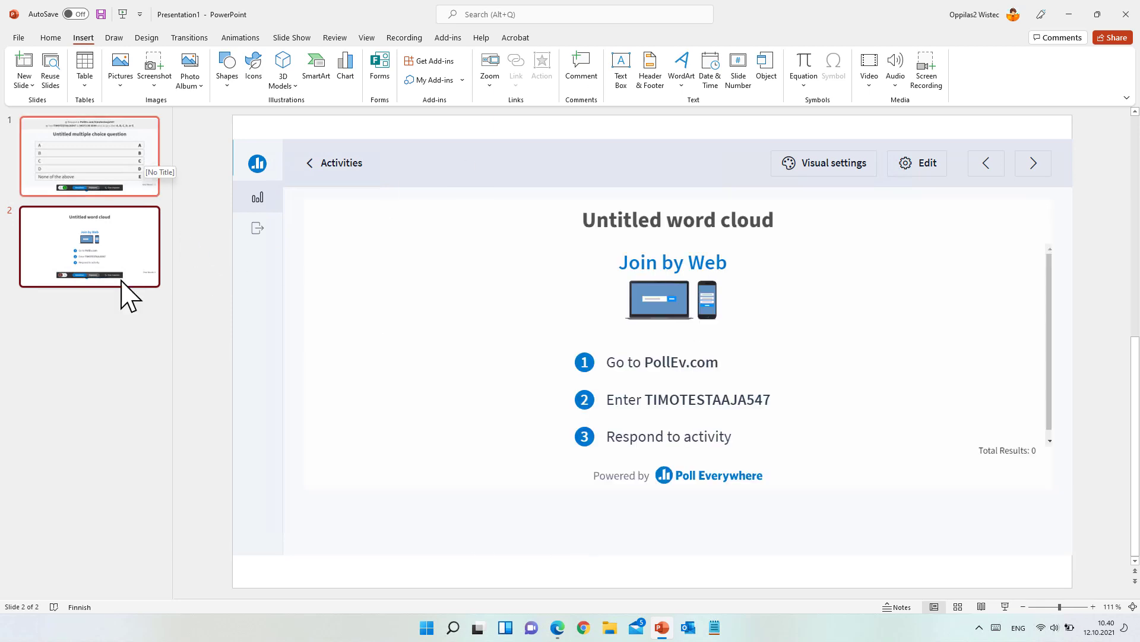
Add a new third slide and insert the Poll Everywhere add-in from My Add-ins onto it
{"action": "left_click", "coordinate": [51, 38]}
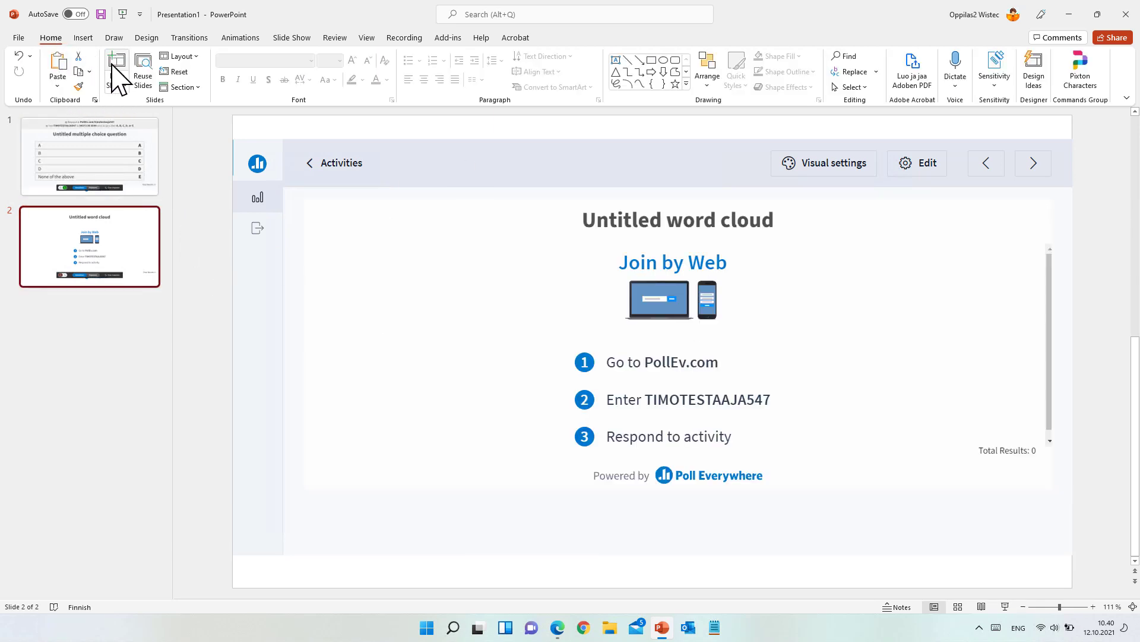
{"action": "left_click", "coordinate": [116, 67]}
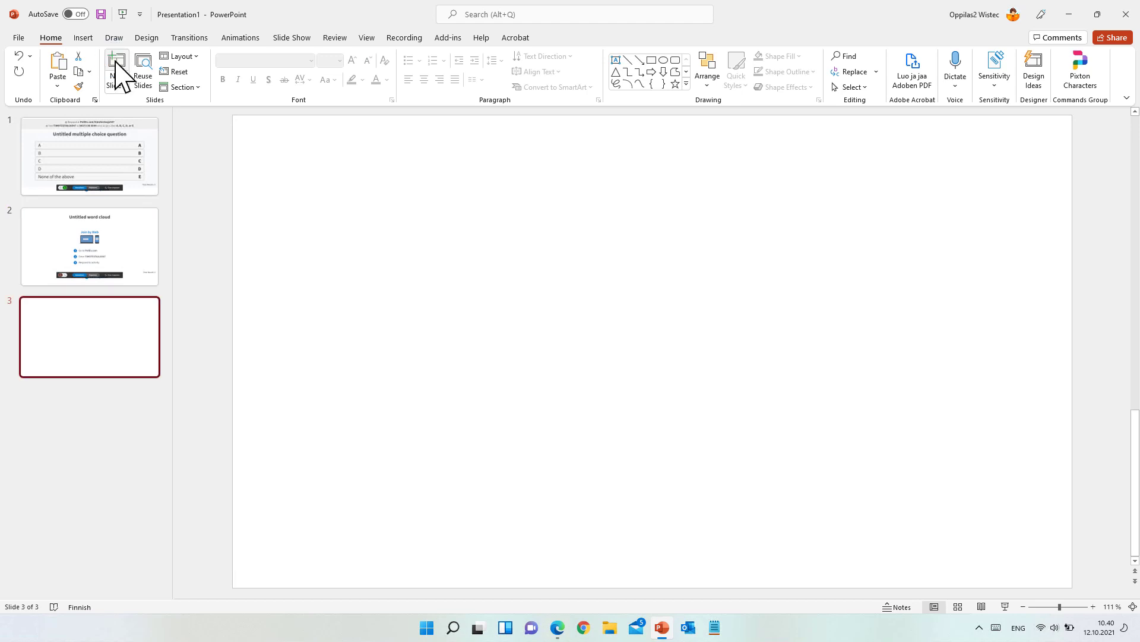
{"action": "left_click", "coordinate": [84, 39]}
{"action": "left_click", "coordinate": [463, 80]}
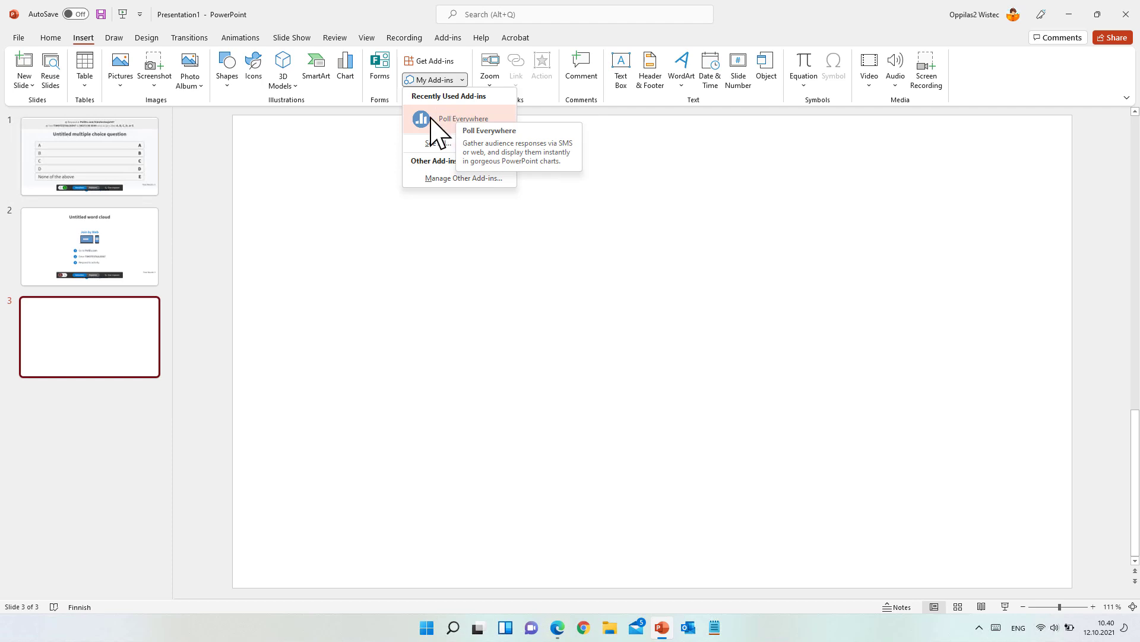
{"action": "left_click", "coordinate": [445, 122]}
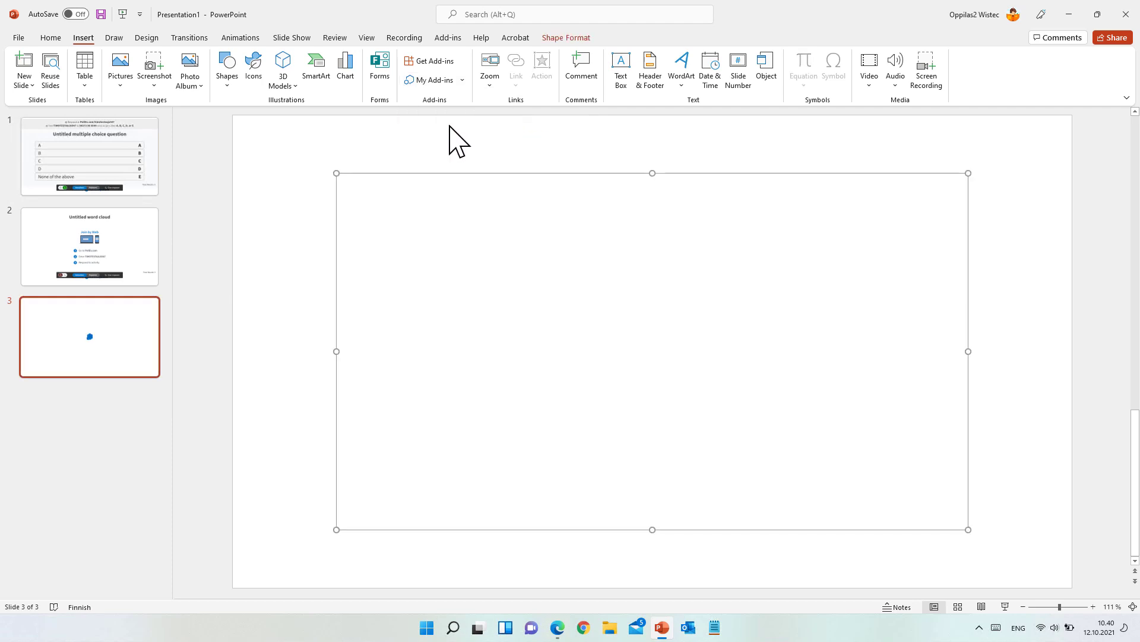